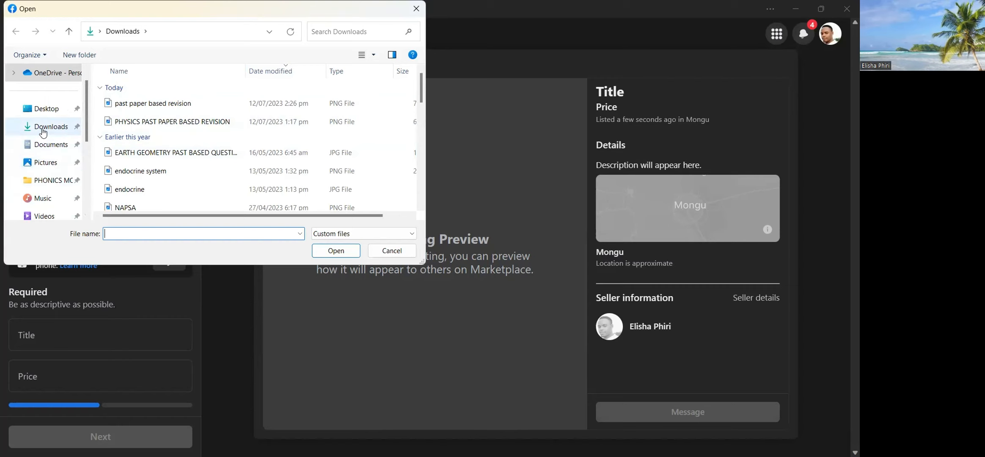
Add the clothing photos from "clothes 2" through "clothes25" in the Documents folder to the item listing.
scroll(46, 129, "down", 2)
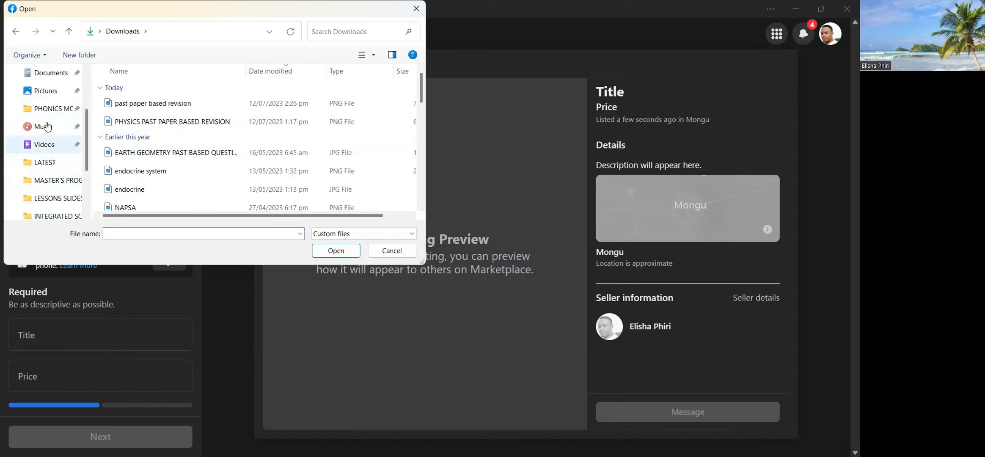
left_click(50, 73)
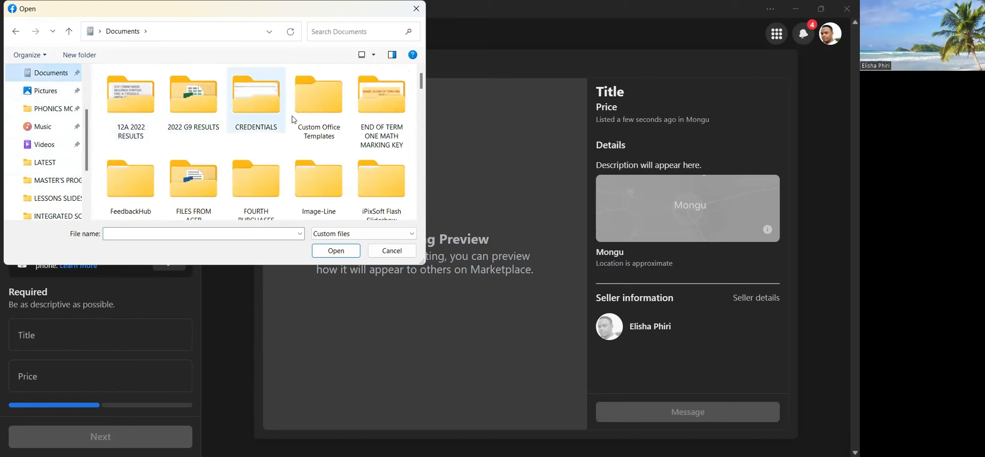
scroll(307, 118, "down", 6)
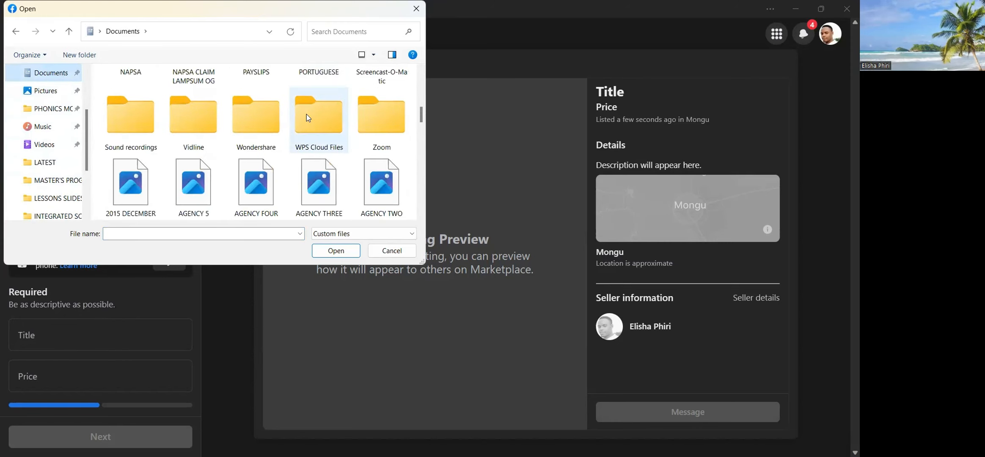
scroll(308, 118, "down", 1)
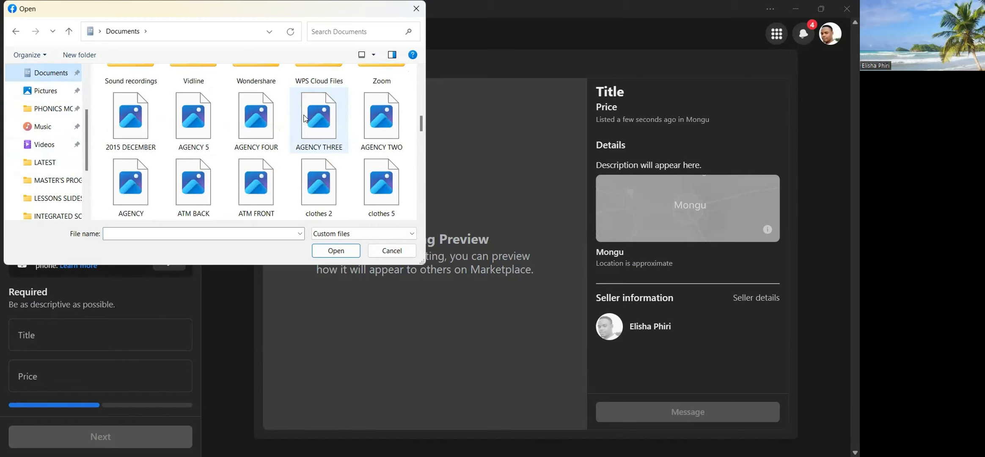
scroll(311, 148, "down", 1)
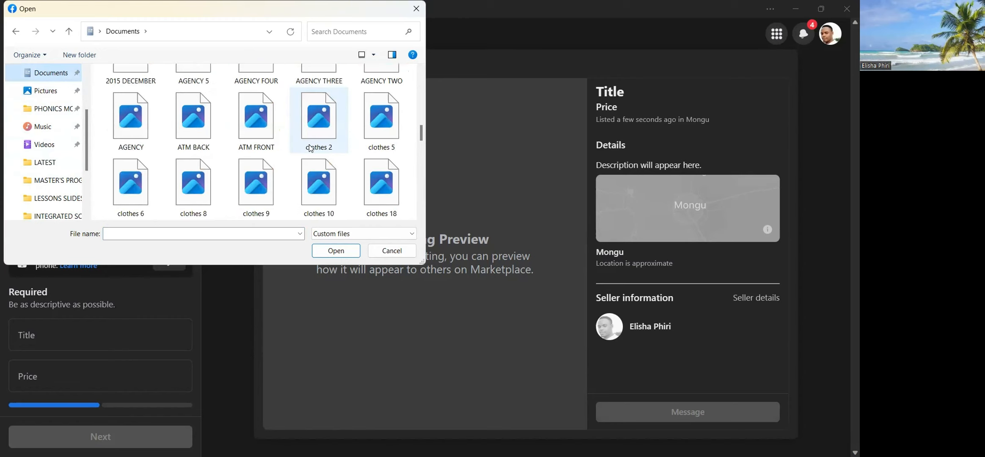
left_click(325, 121, "shift")
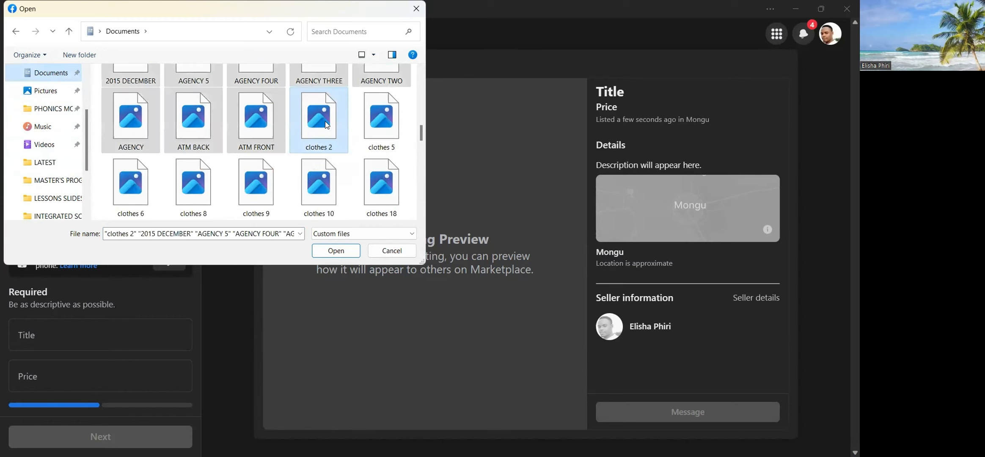
left_click(336, 134)
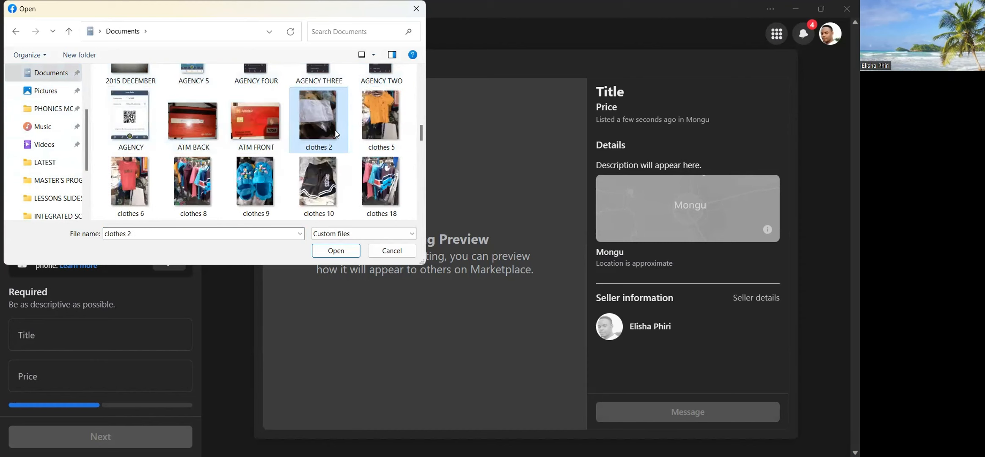
left_click_drag(421, 140, 419, 188)
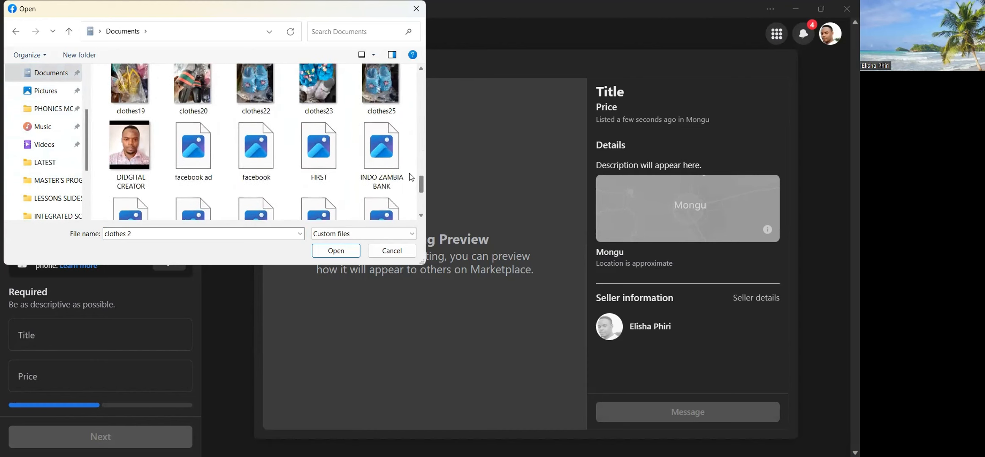
left_click(378, 93, "shift")
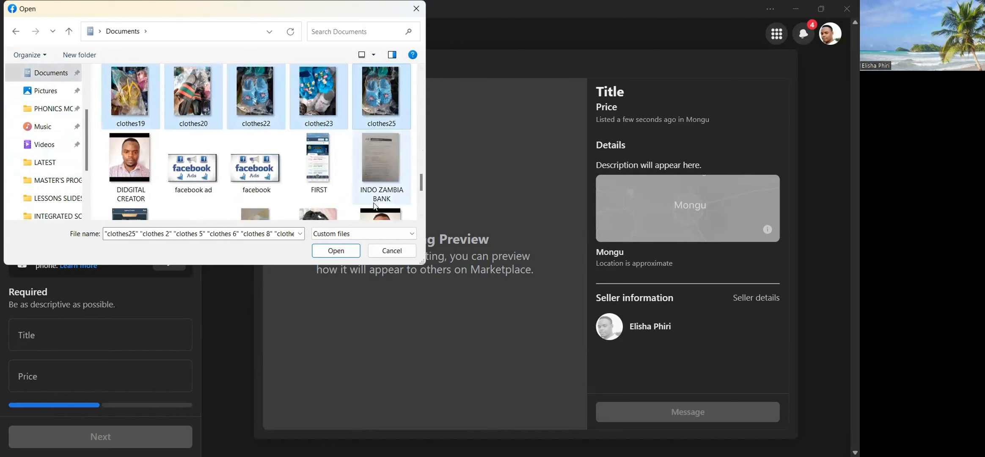
left_click(334, 252)
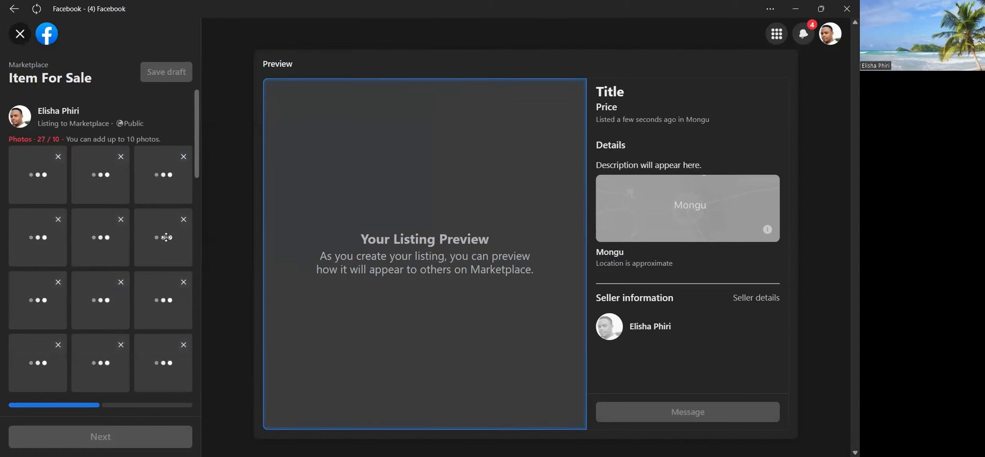
Enter "CLOTHES AND FOOTWEAR" in capital letters as the listing title.
left_click_drag(196, 164, 203, 318)
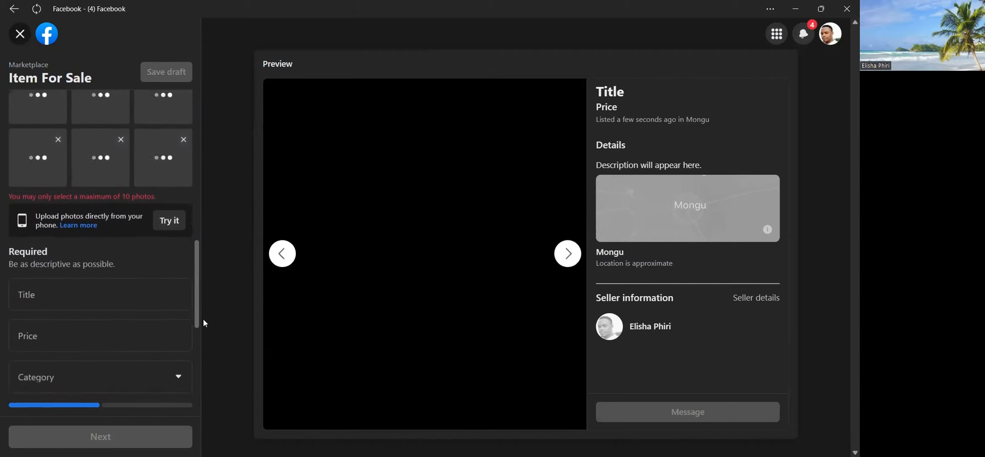
left_click(73, 255)
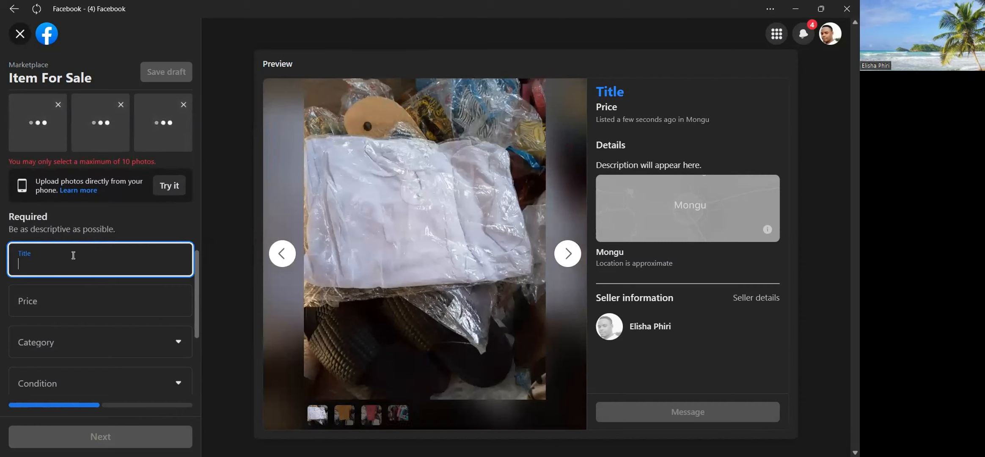
type("clothes")
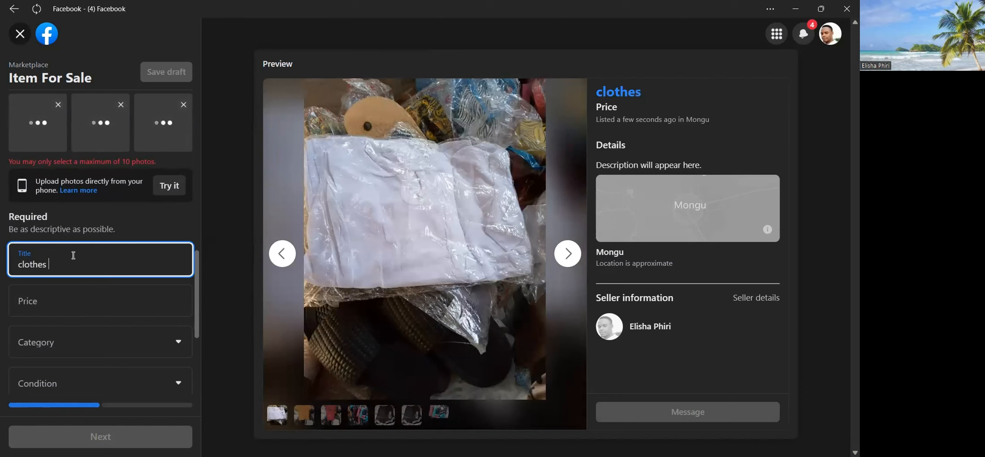
key("BackSpace")
key("BackSpace")
key("BackSpace")
key("BackSpace")
key("BackSpace")
key("BackSpace")
key("BackSpace")
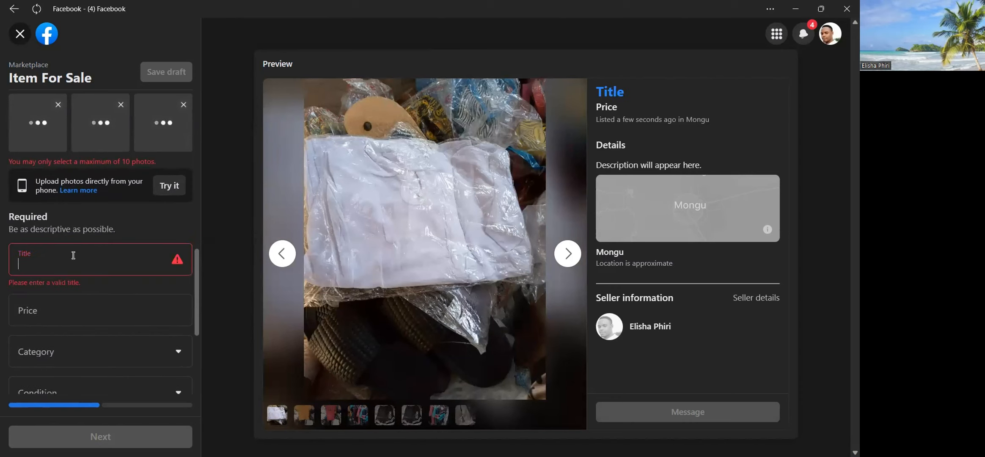
type("CLO")
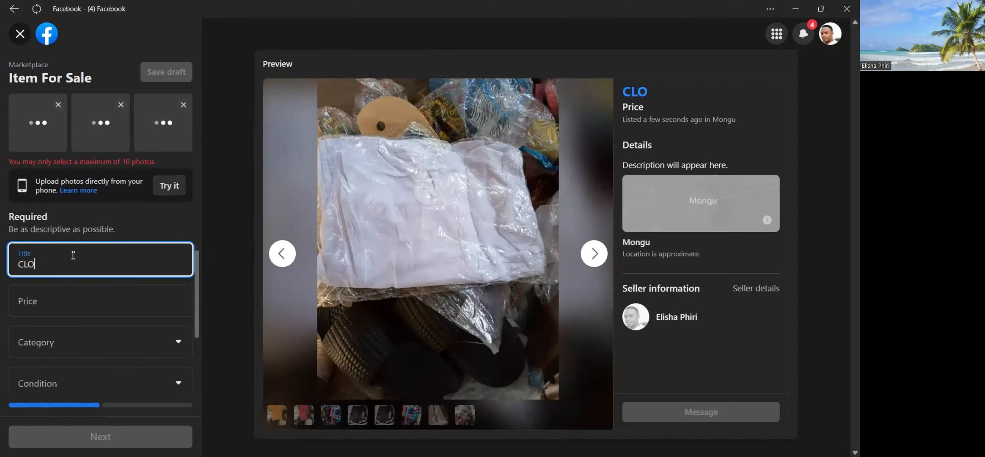
type("THES AN")
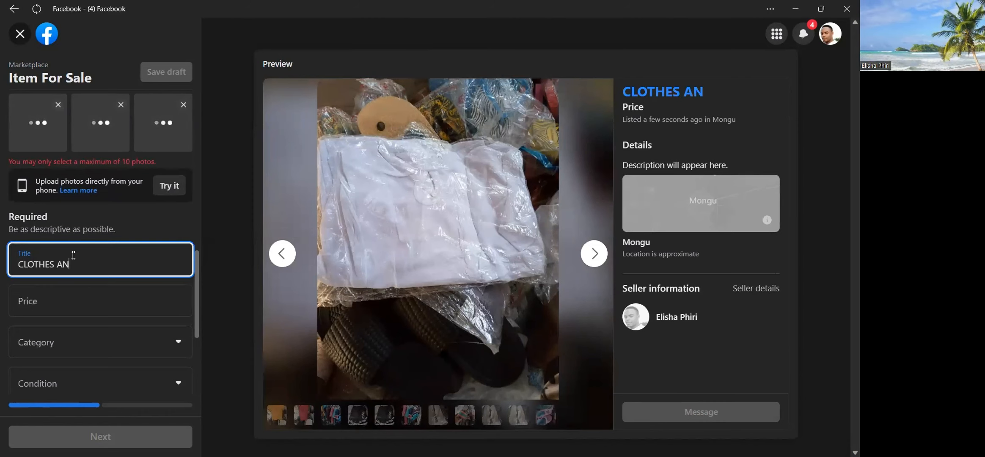
type("D F")
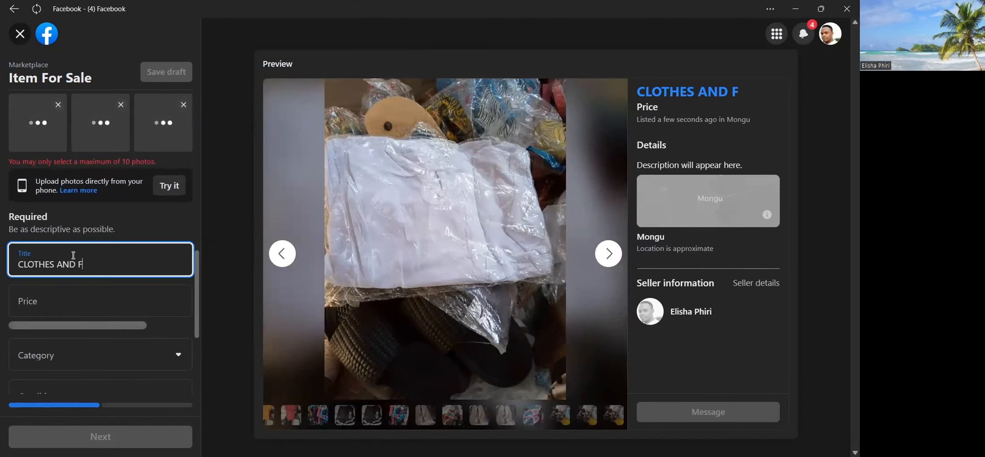
type("OOTWEAR")
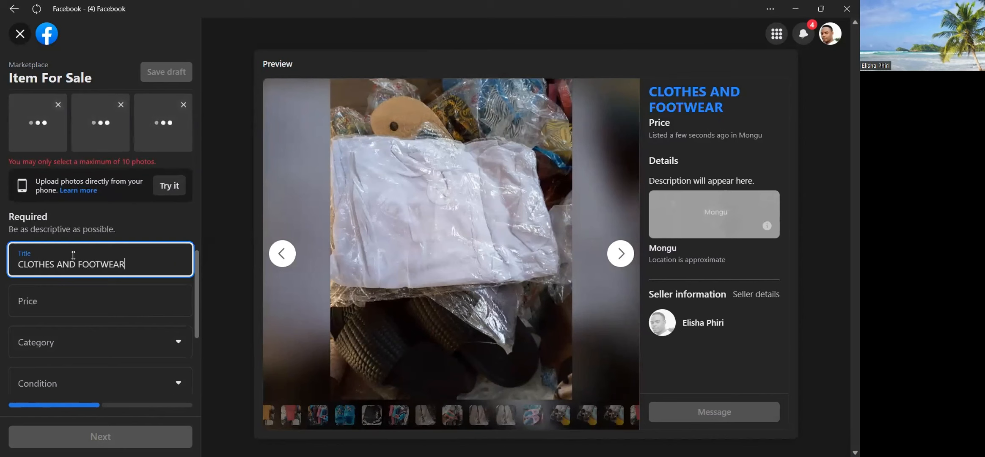
Set the listing price to K100.
left_click(88, 306)
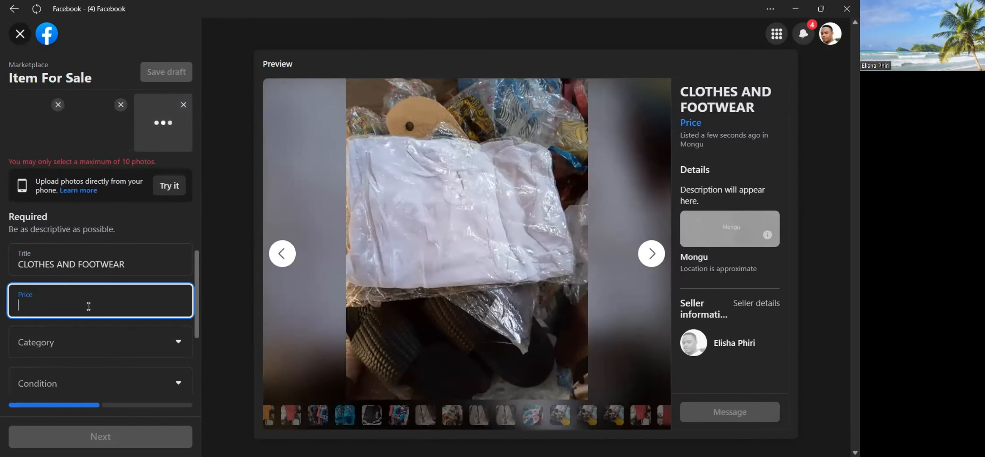
type("100")
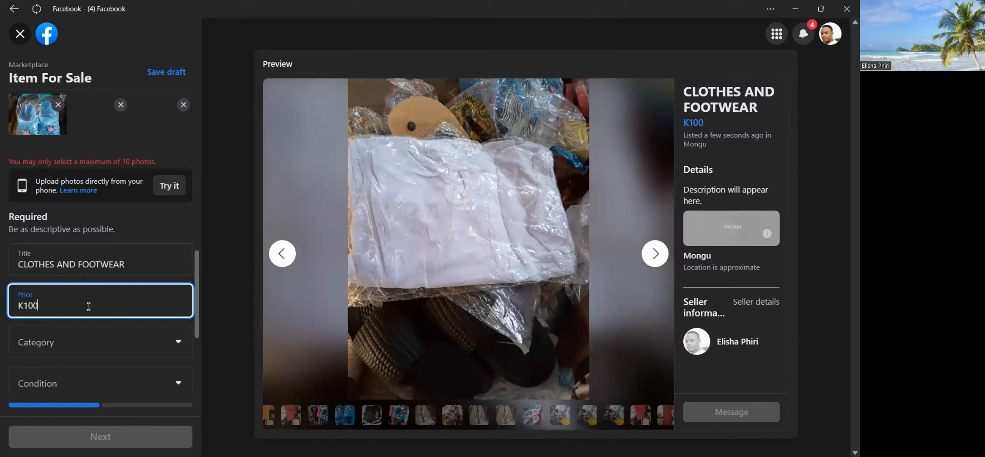
key("BackSpace")
key("BackSpace")
key("BackSpace")
key("BackSpace")
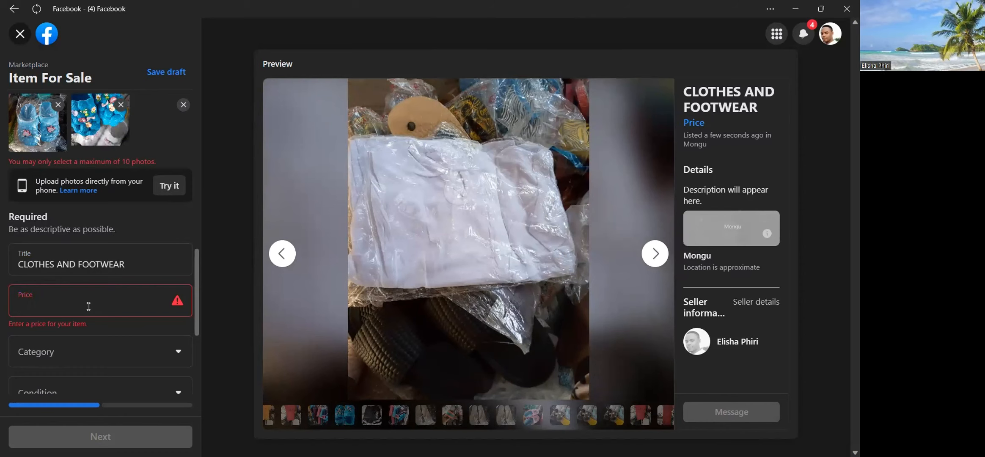
type("199")
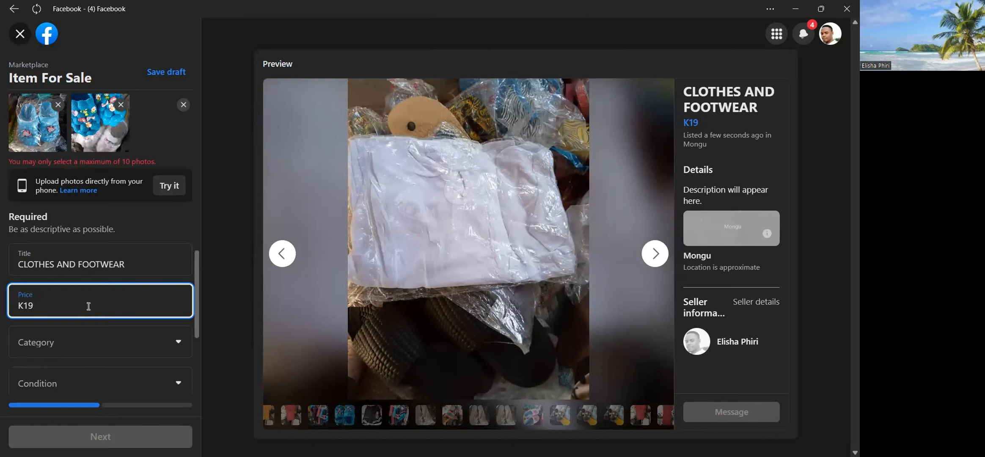
key("BackSpace")
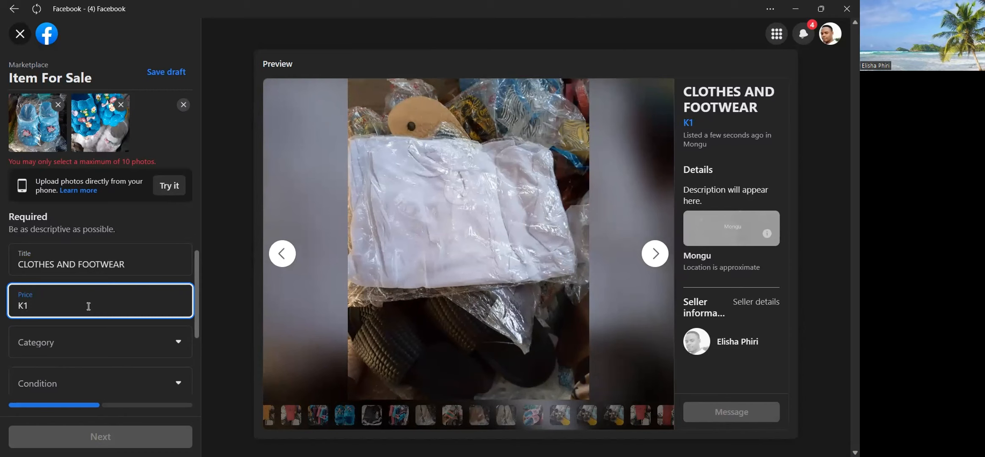
type("00")
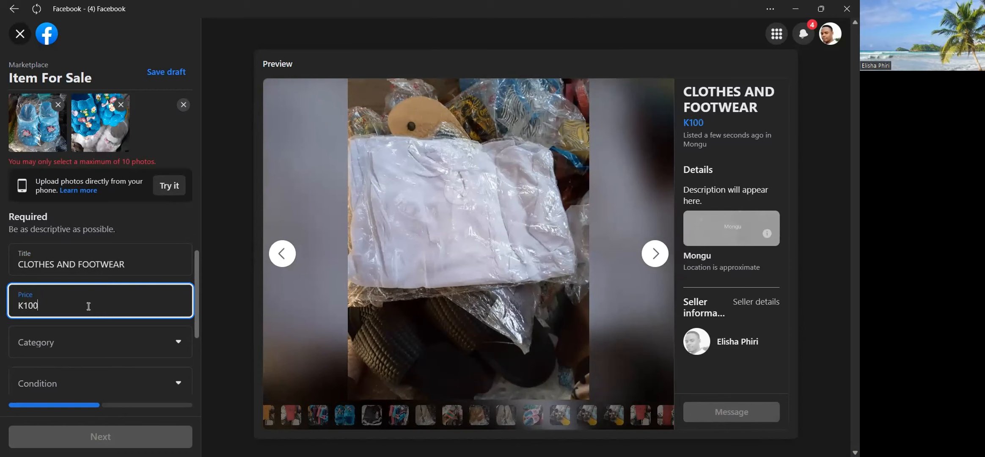
Set the listing category to Women's clothing & shoes, found under Clothing & Accessories.
left_click(125, 338)
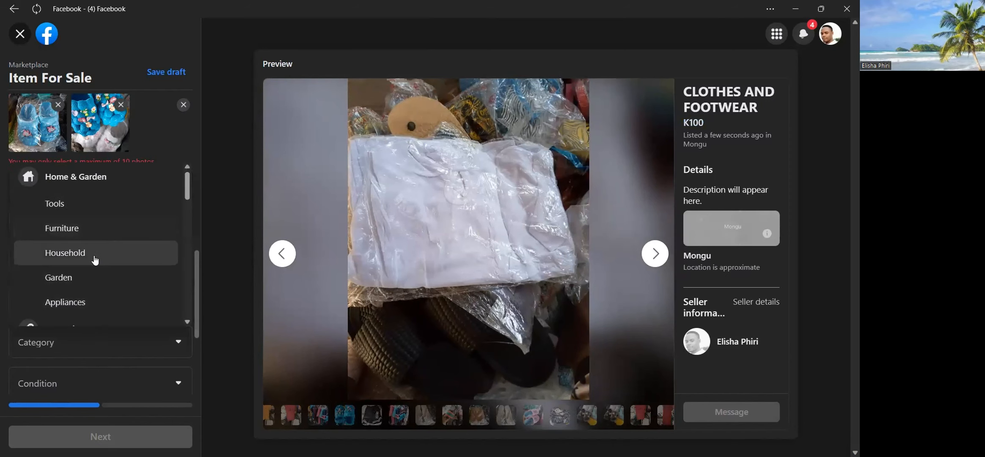
scroll(94, 276, "down", 1)
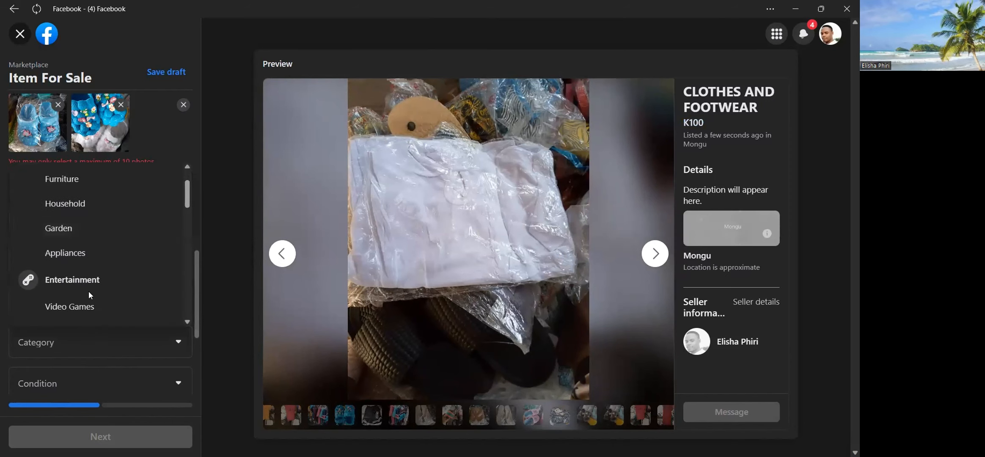
scroll(84, 313, "down", 2)
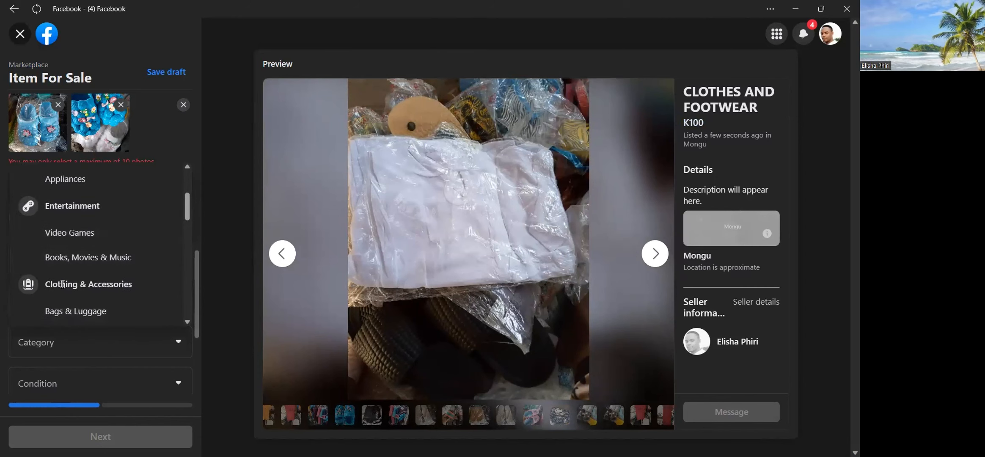
scroll(40, 287, "down", 2)
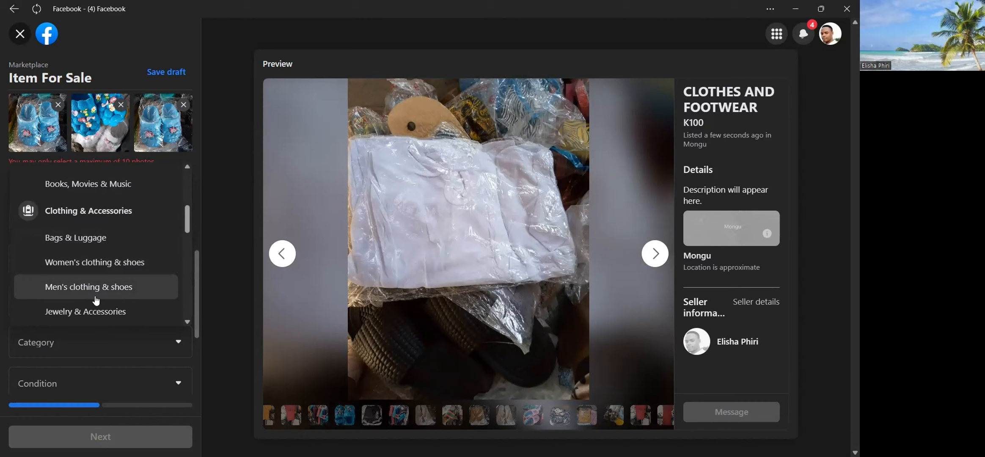
scroll(96, 299, "down", 2)
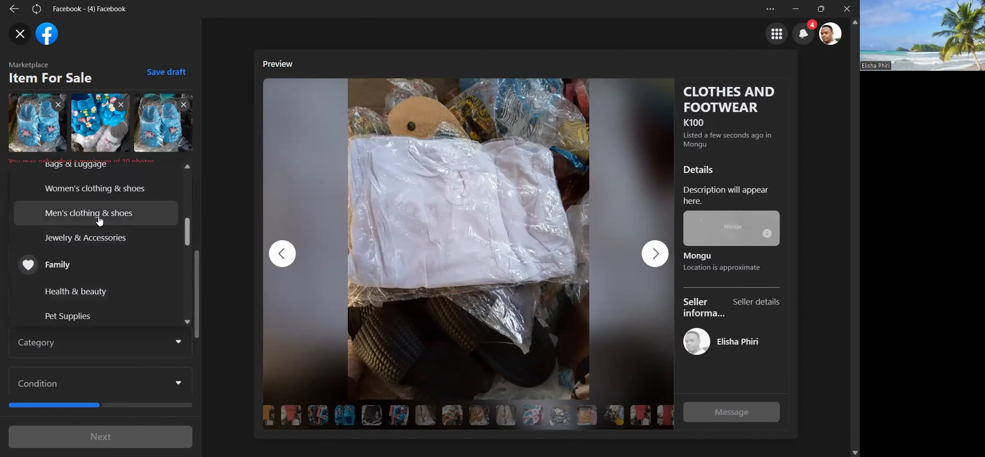
scroll(100, 224, "down", 1)
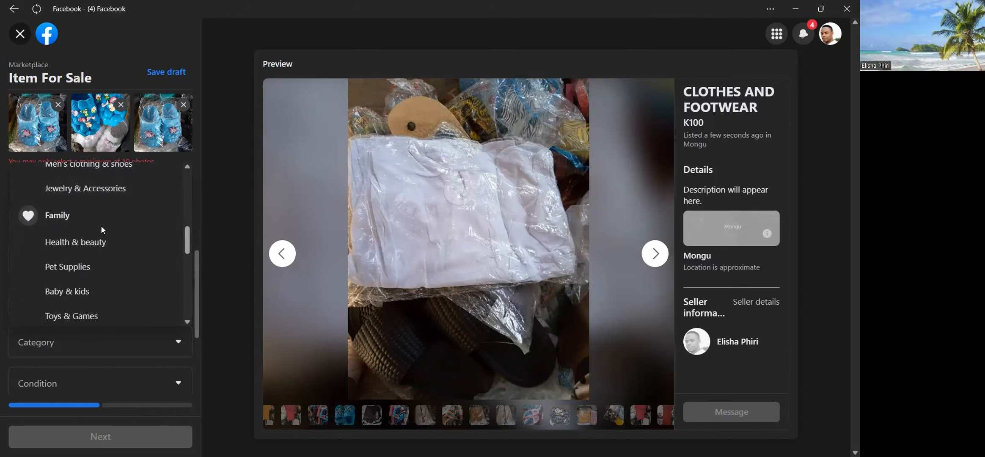
scroll(99, 286, "down", 1)
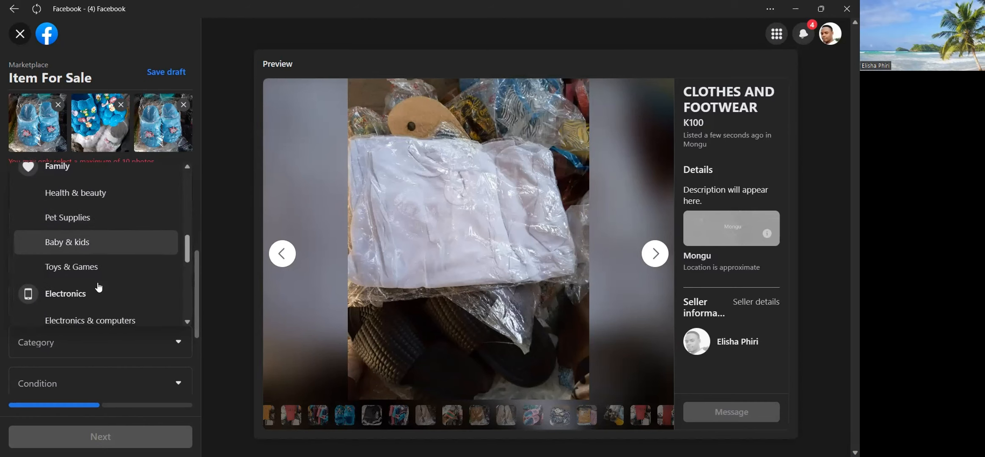
scroll(102, 267, "up", 2)
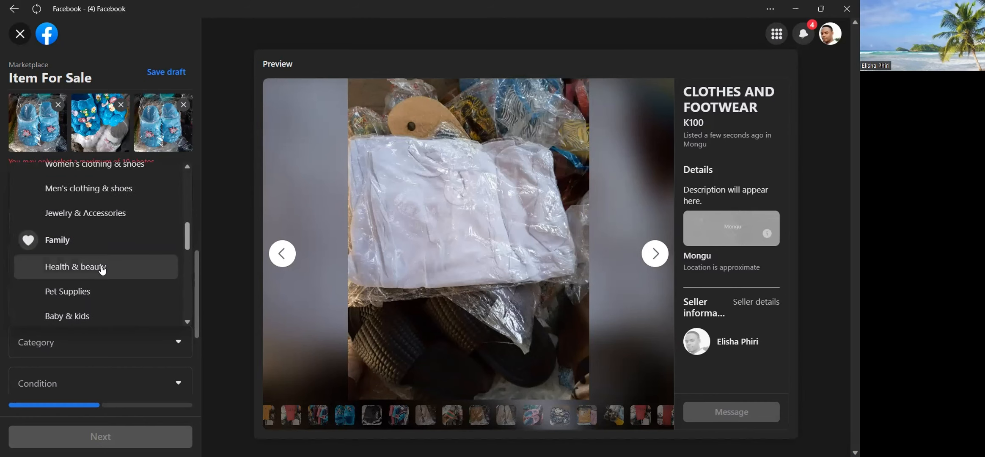
scroll(99, 248, "up", 1)
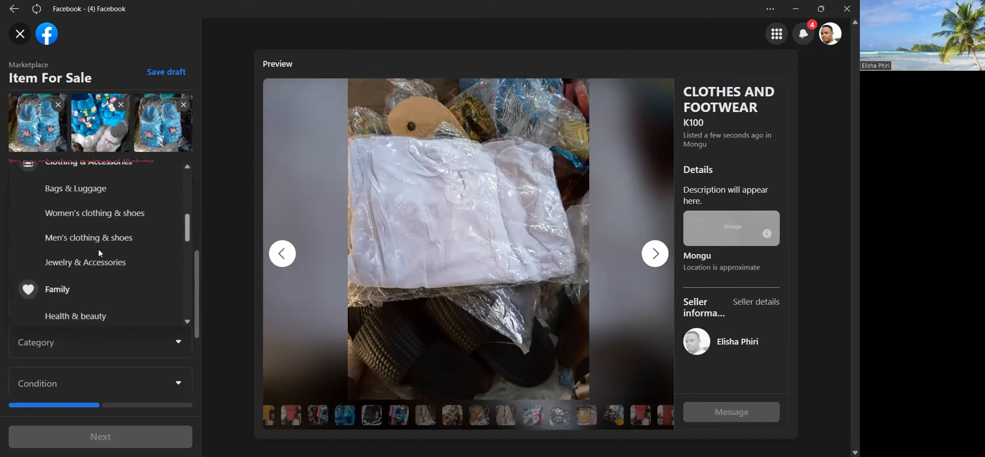
left_click(99, 221)
Set the listing's condition to New.
scroll(106, 275, "down", 2)
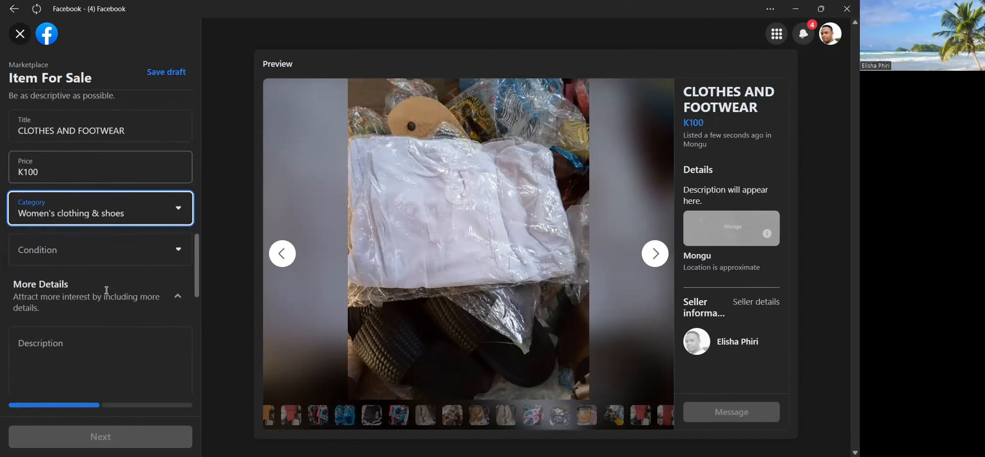
left_click(110, 253)
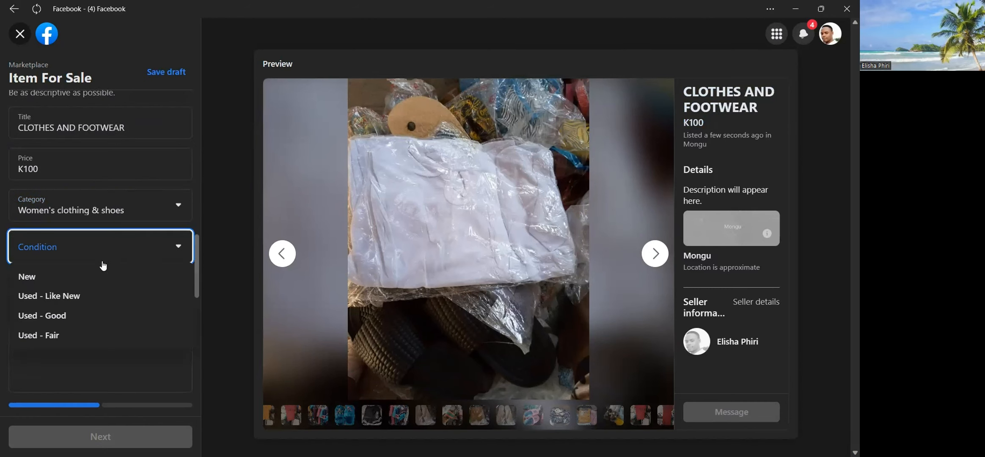
left_click(72, 285)
scroll(93, 296, "down", 3)
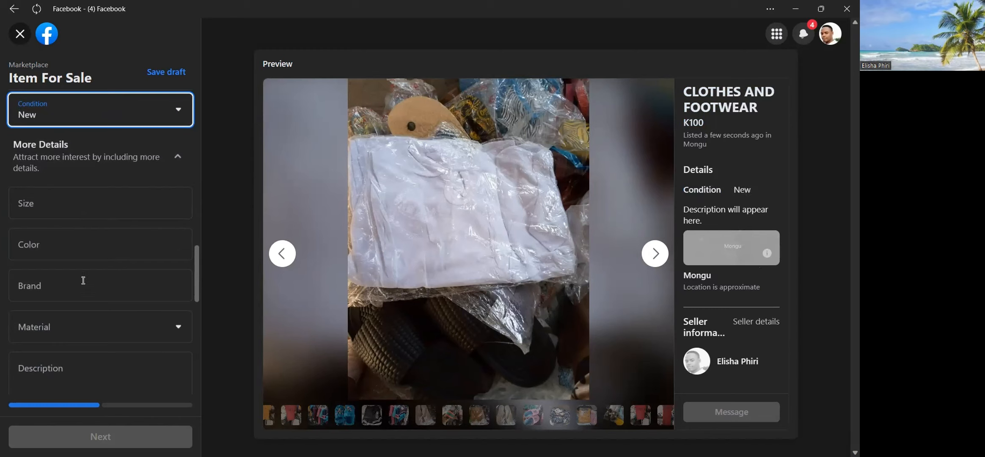
left_click(83, 293)
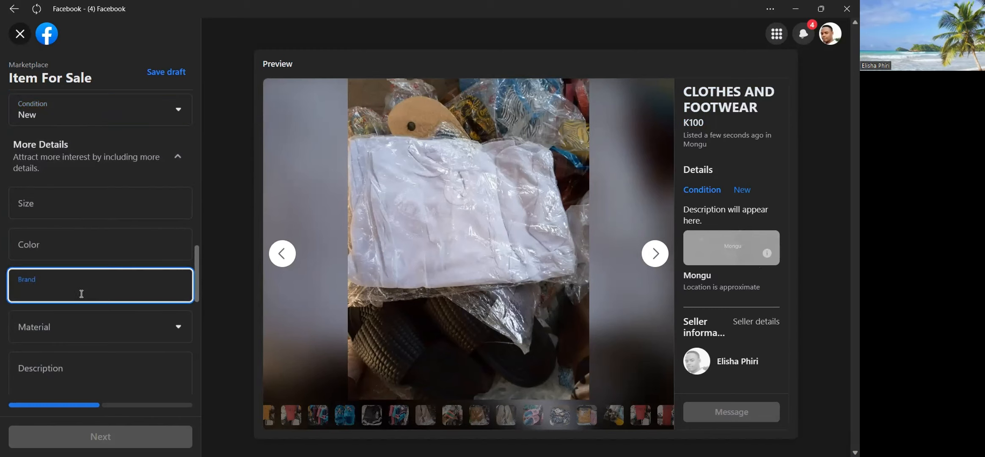
left_click(82, 335)
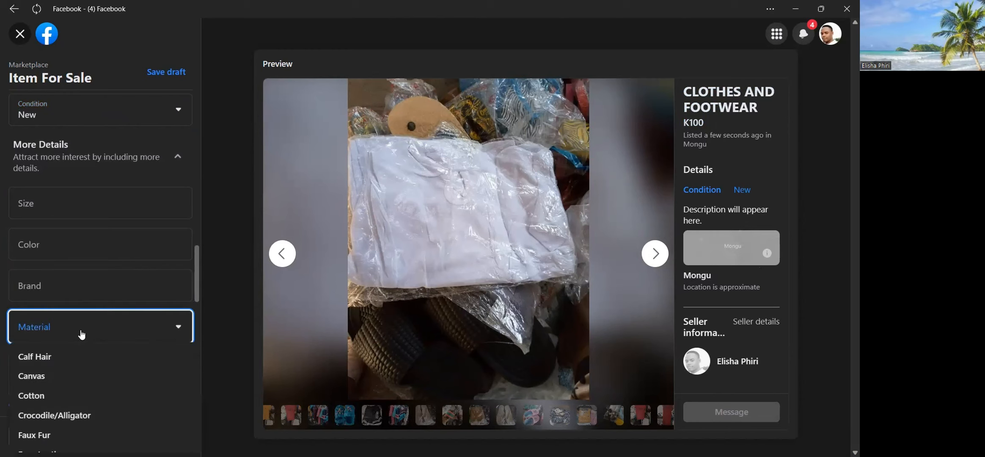
scroll(75, 381, "down", 1)
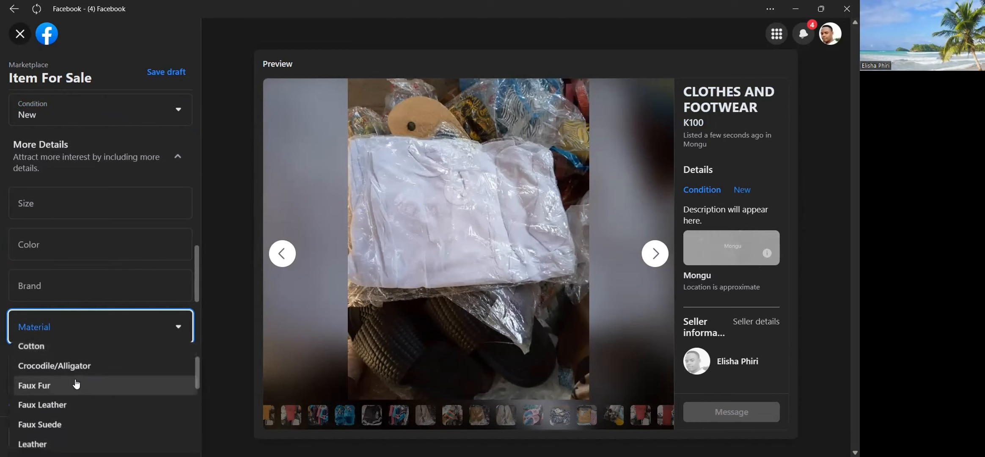
left_click(121, 287)
Enter "NEW ITEMS" in capital letters as the listing description.
scroll(122, 334, "down", 2)
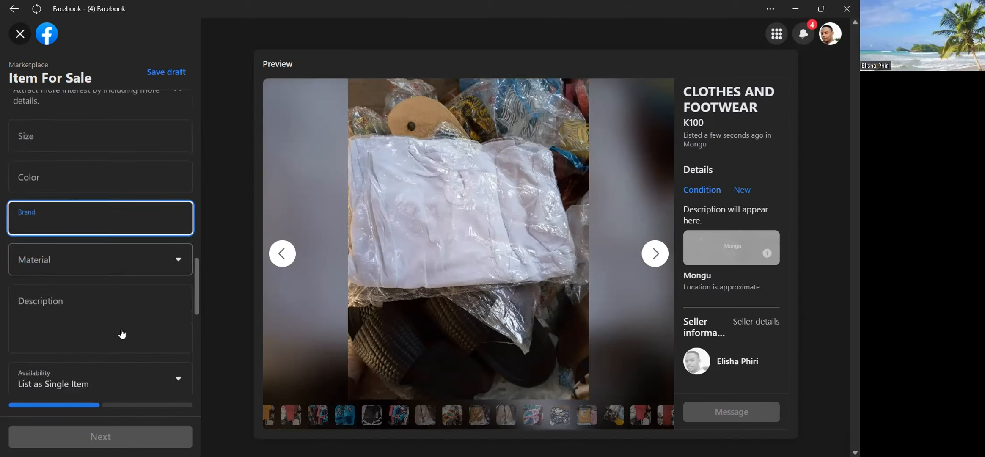
scroll(122, 334, "down", 2)
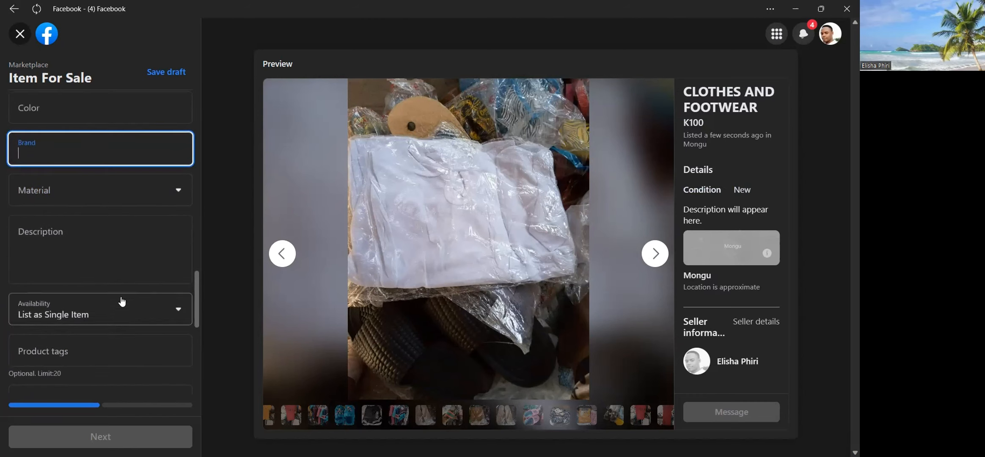
left_click(111, 256)
type("NE")
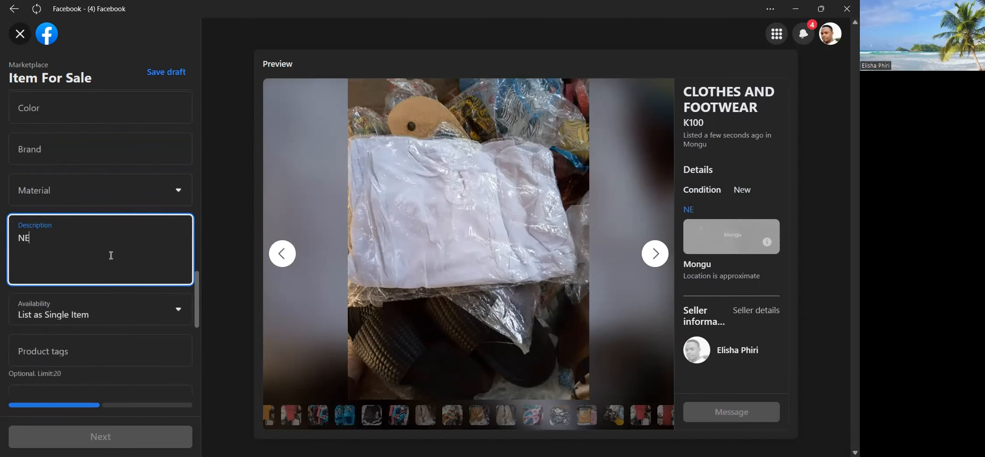
type("W")
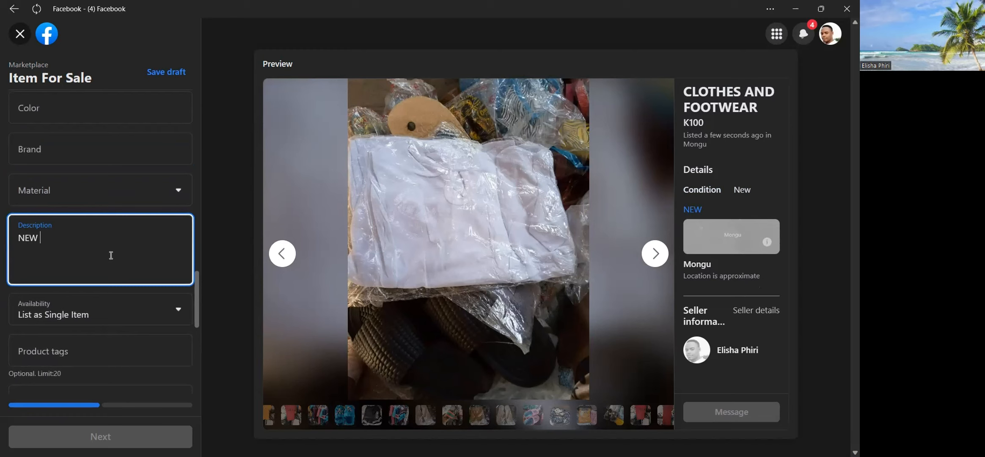
type(" ITEMS")
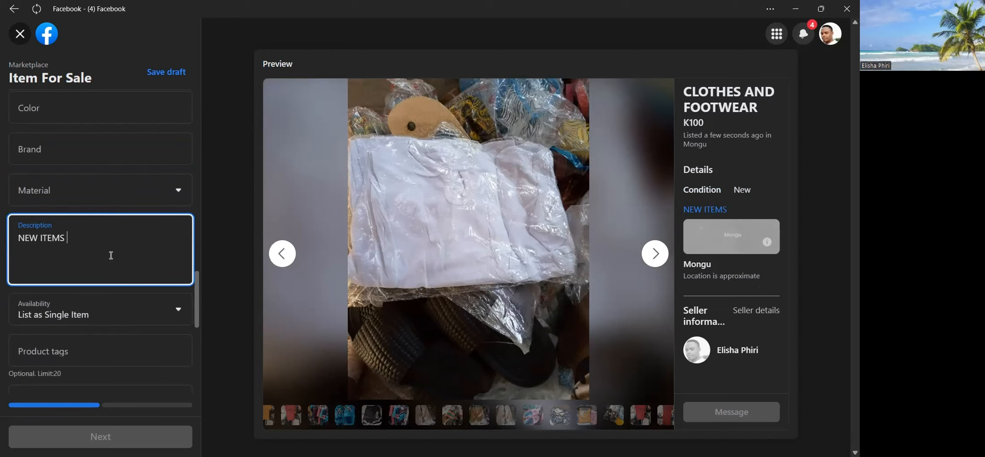
Enable Public meetup as the listing's meetup preference.
scroll(111, 259, "down", 4)
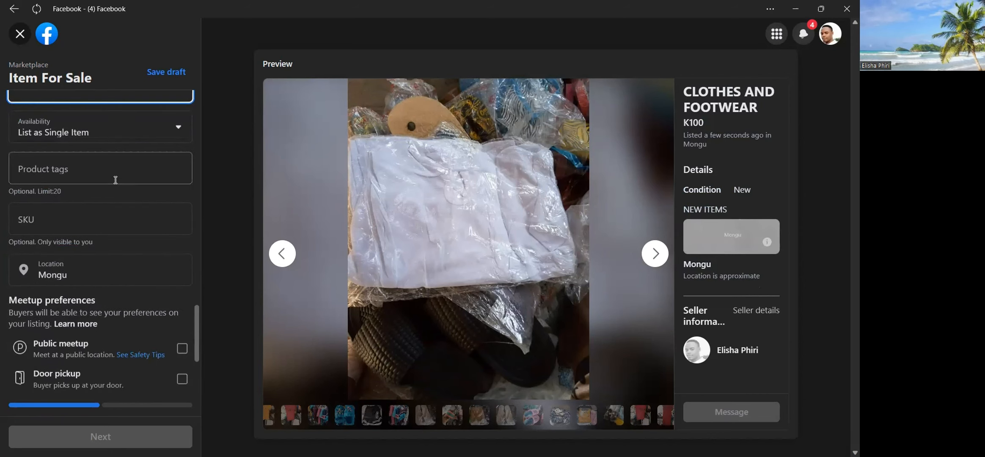
scroll(115, 180, "down", 2)
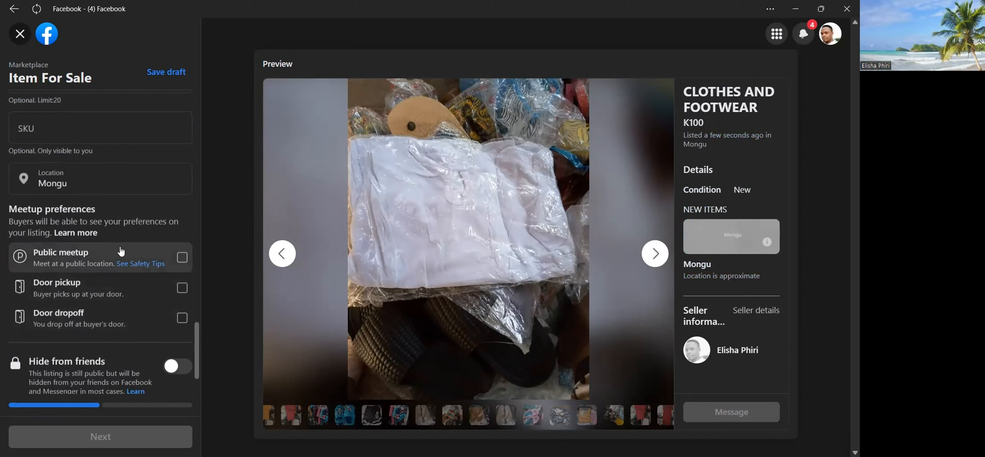
left_click(182, 258)
Change the listing's availability to List as In Stock.
scroll(163, 295, "down", 2)
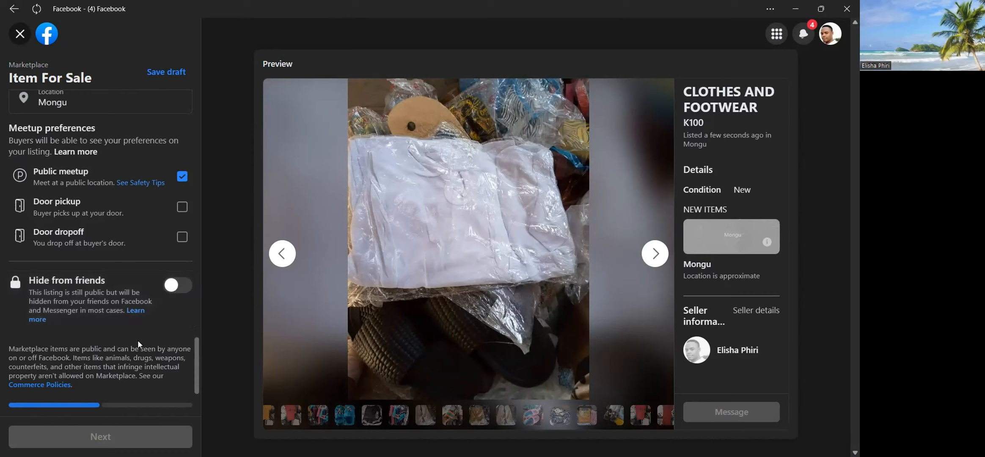
scroll(106, 232, "up", 5)
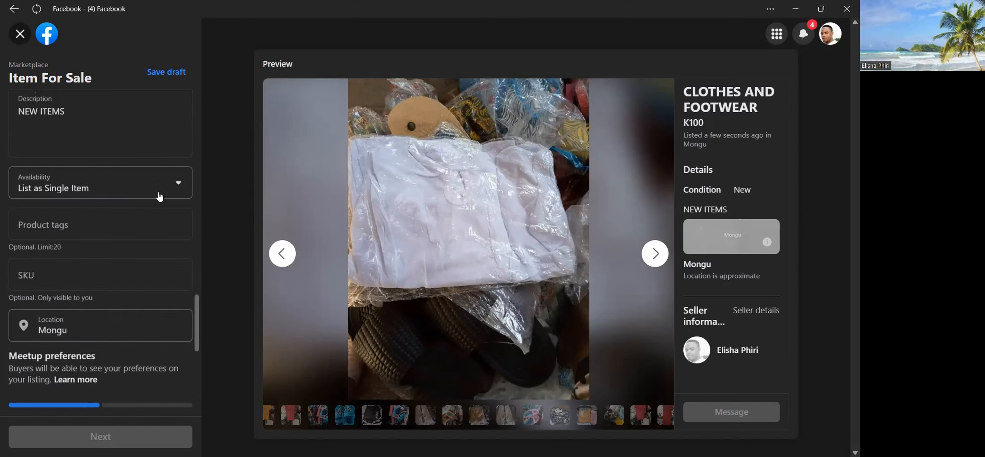
left_click(180, 192)
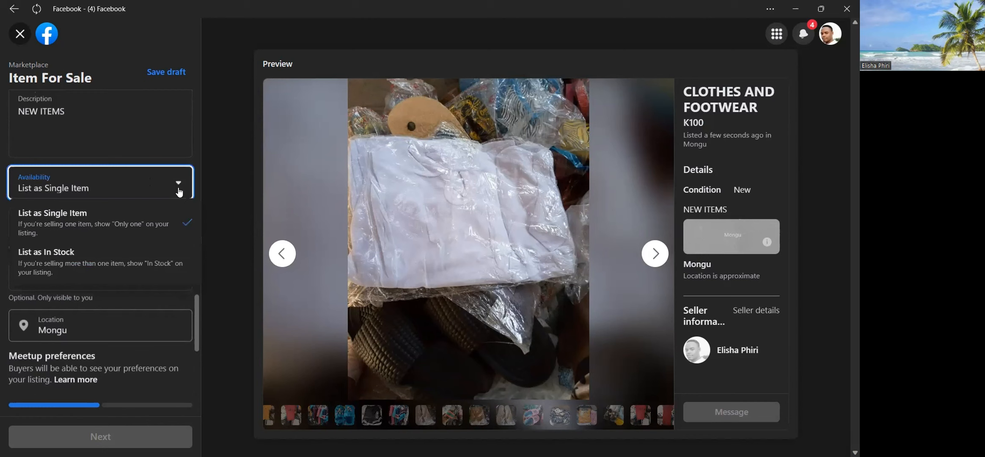
left_click(84, 266)
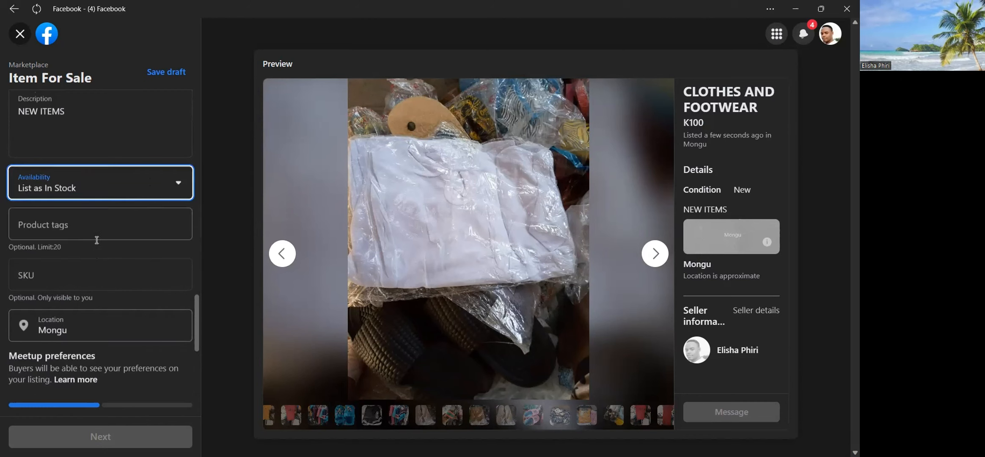
Extend the description to read "NEW ITEMS with prices ranging from K50 to K200".
scroll(138, 165, "up", 2)
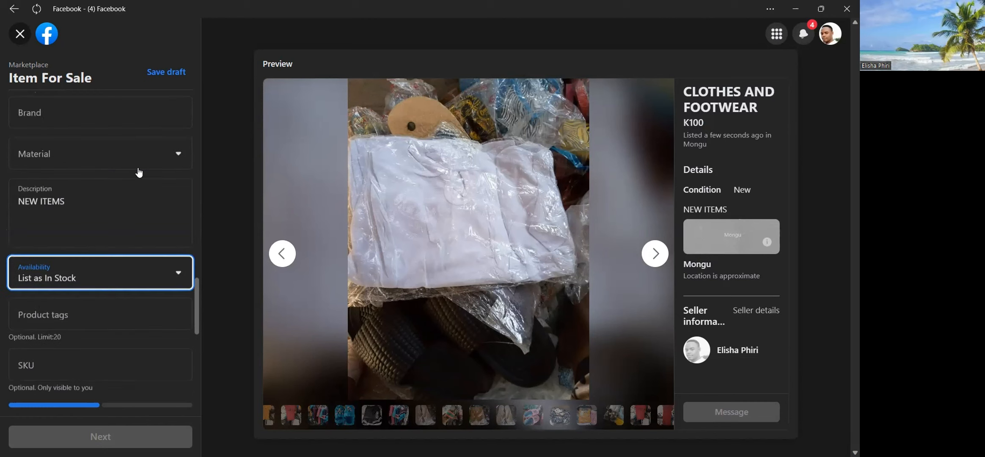
left_click(105, 217)
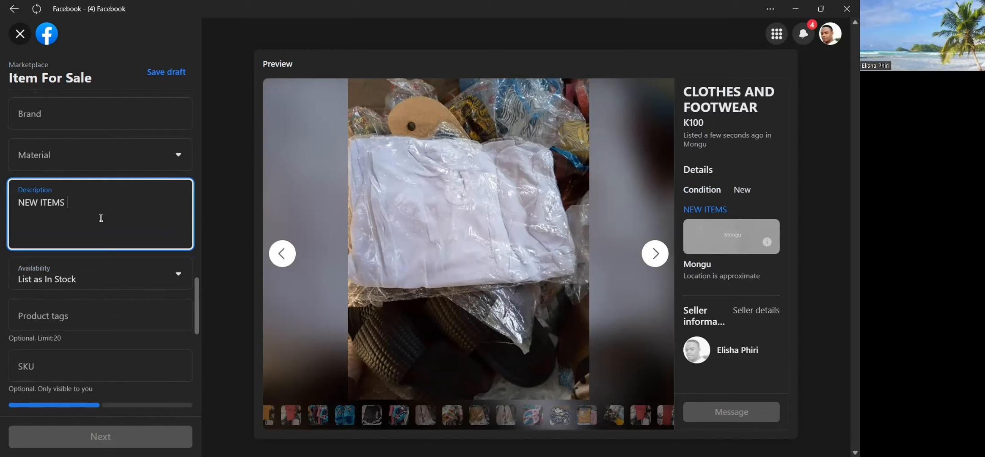
type("with")
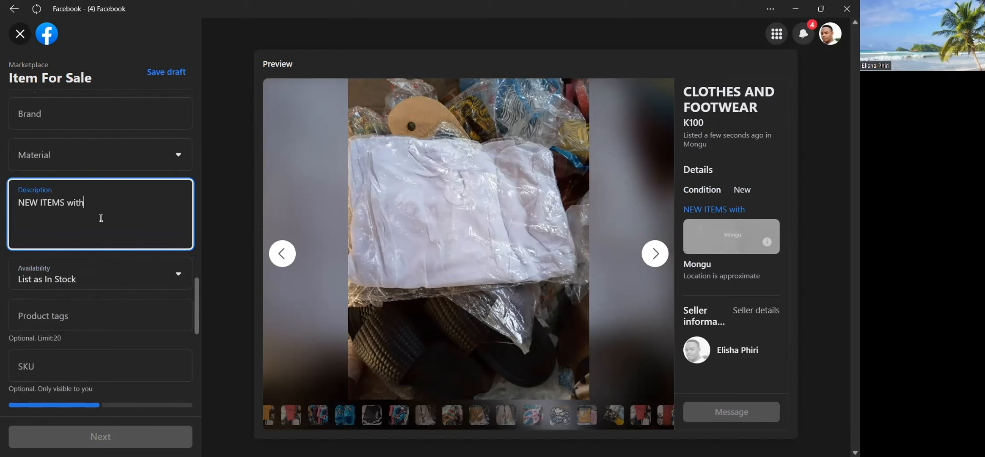
type(" price")
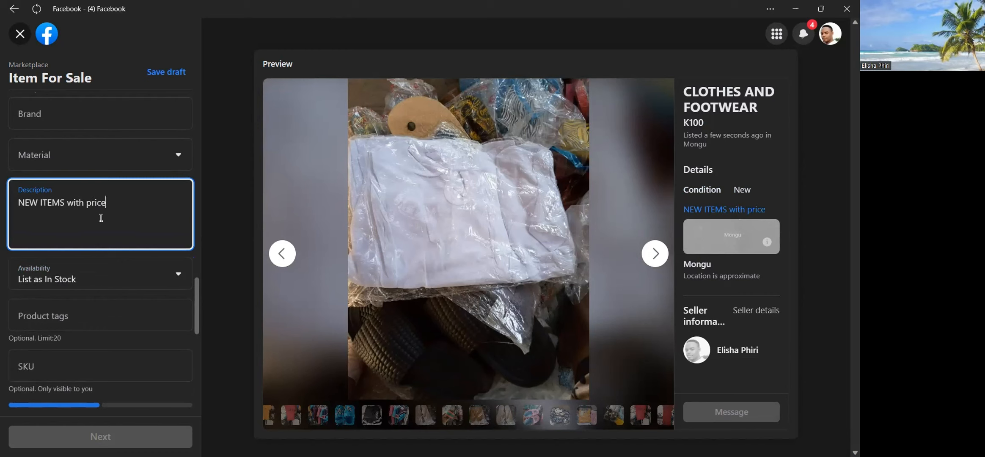
type("s ranging")
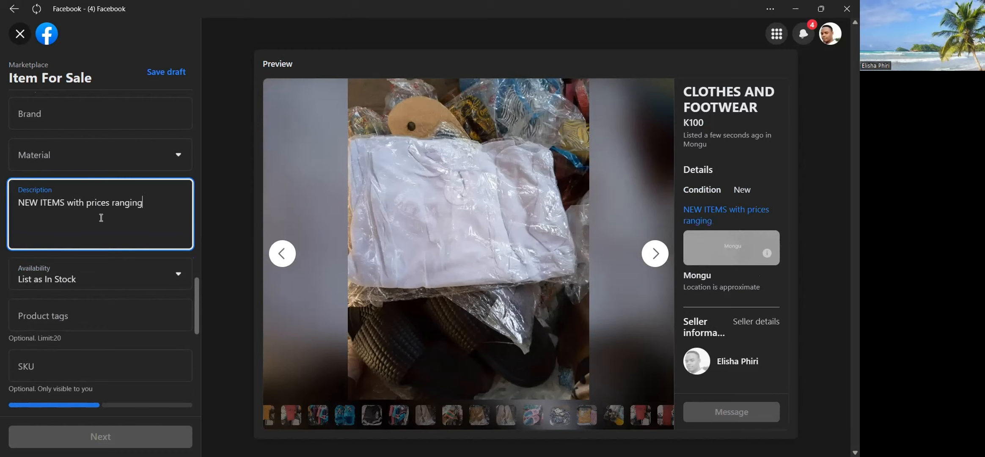
type(" from")
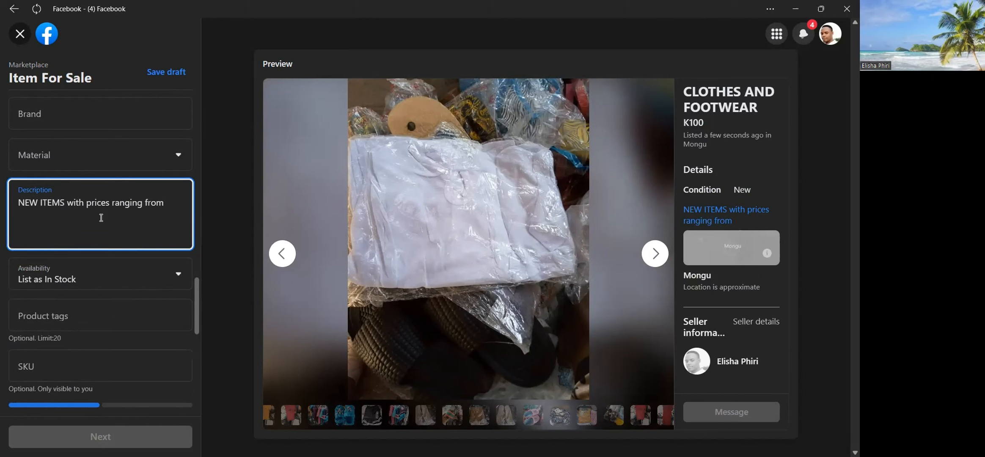
type("k50 to")
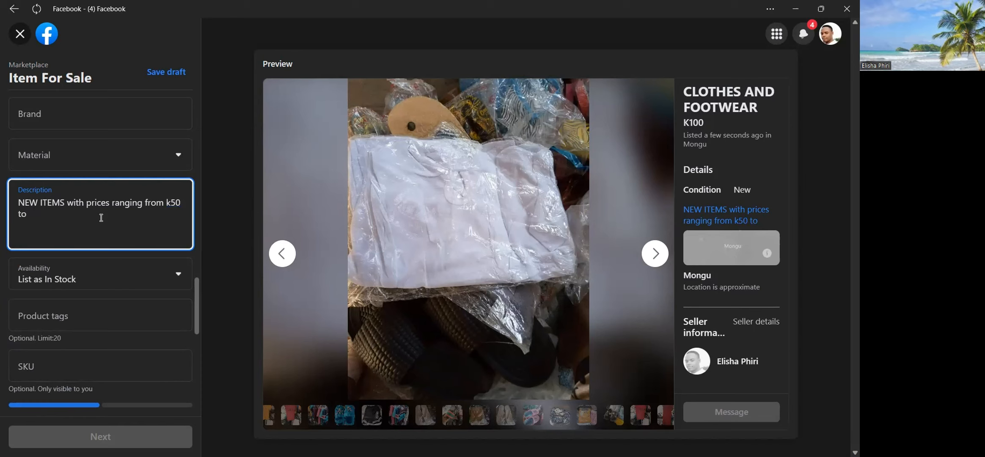
type(" K200")
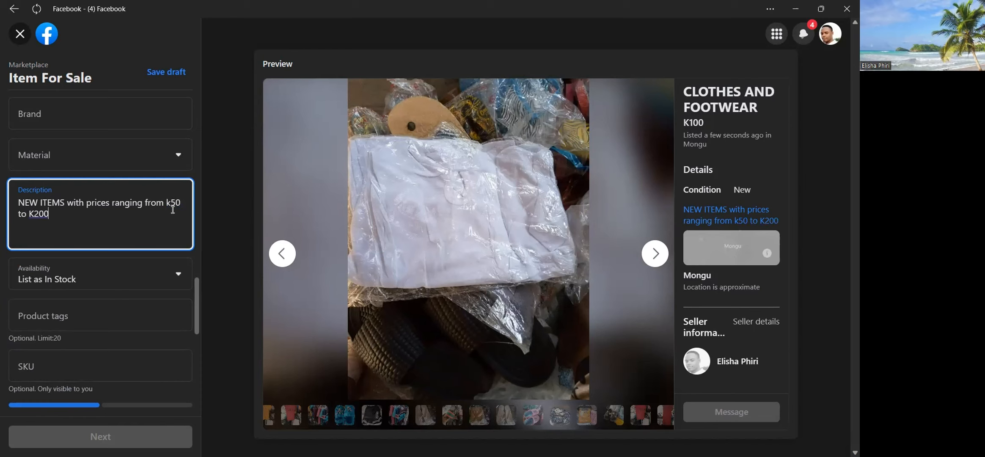
key("BackSpace")
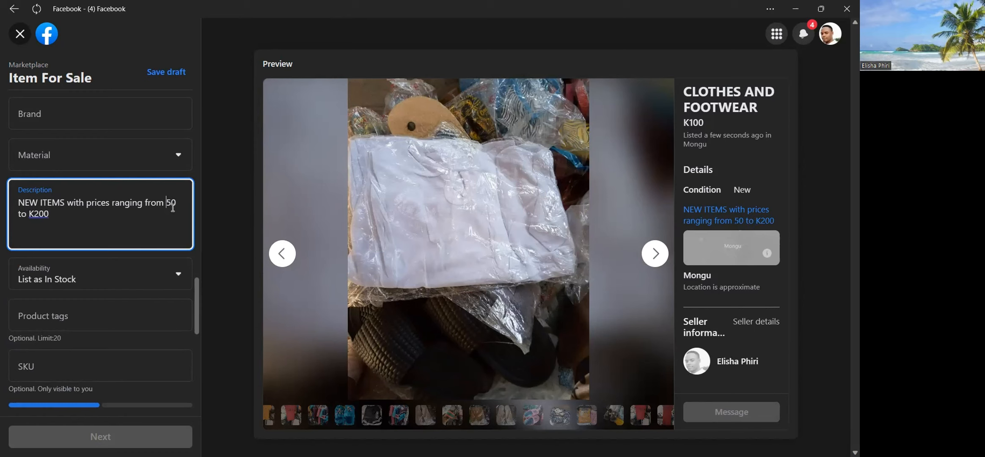
type("K")
Review the Material options, the optional Color and Size fields, and the rest of the listing form from the meetup preferences up to the photos.
scroll(127, 185, "up", 2)
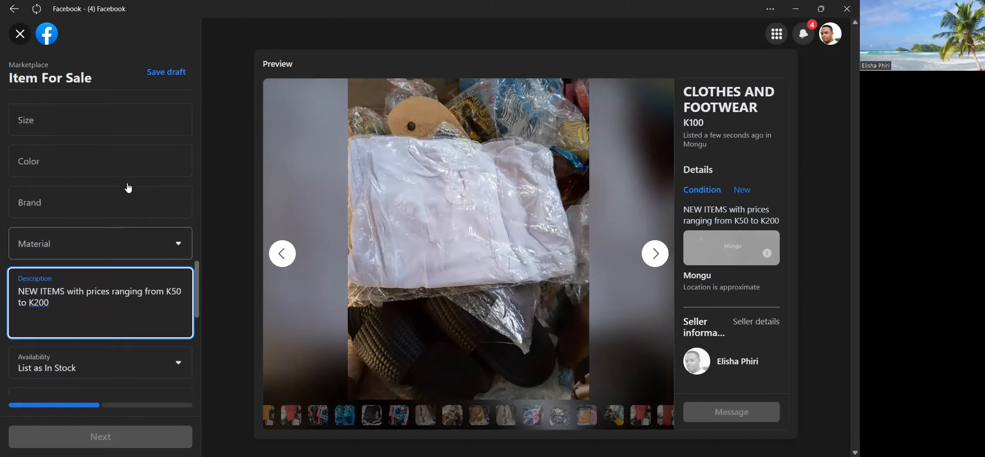
left_click(122, 258)
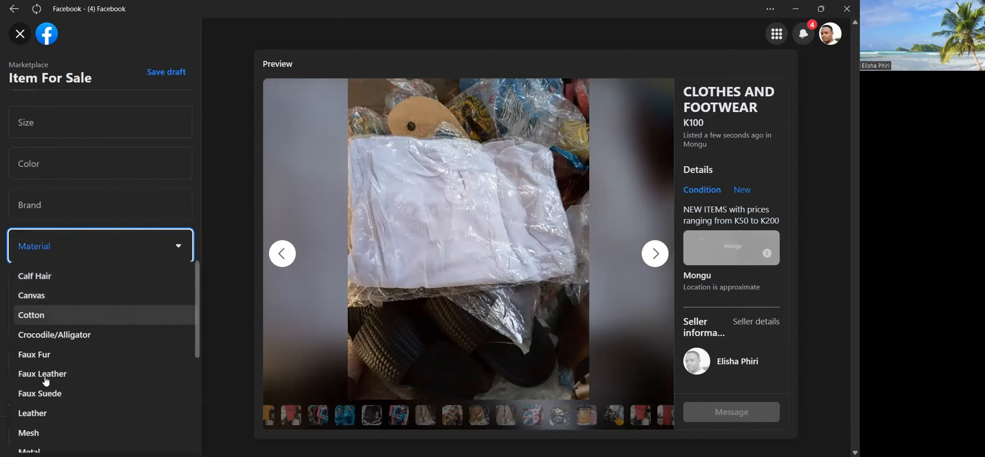
scroll(46, 434, "down", 2)
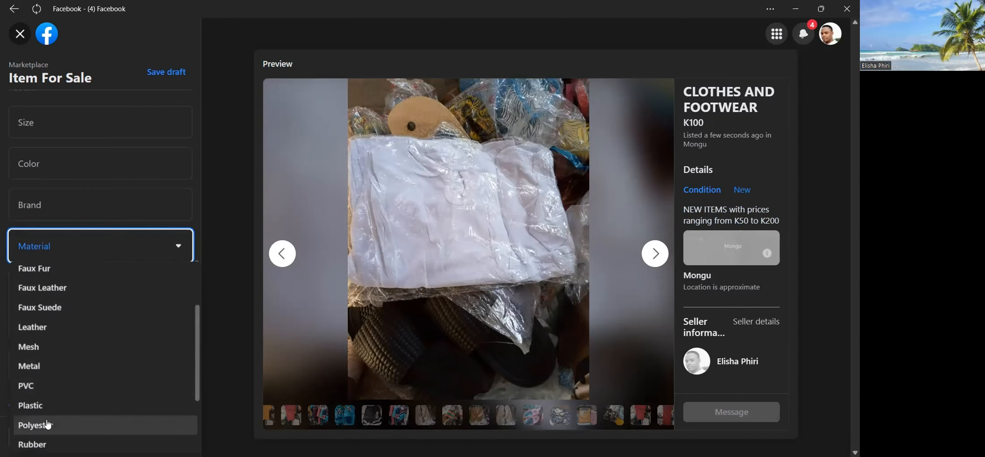
scroll(42, 428, "down", 2)
scroll(81, 322, "up", 3)
scroll(81, 322, "up", 2)
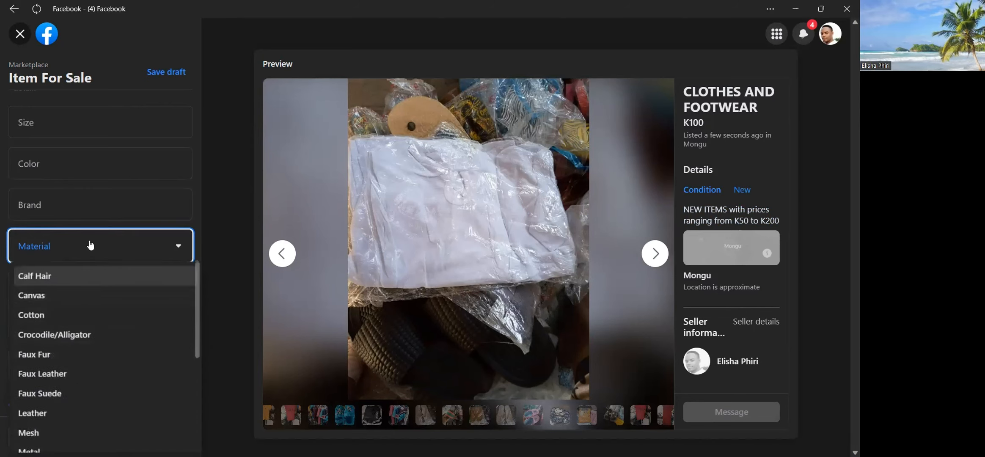
left_click(88, 247)
scroll(93, 228, "up", 4)
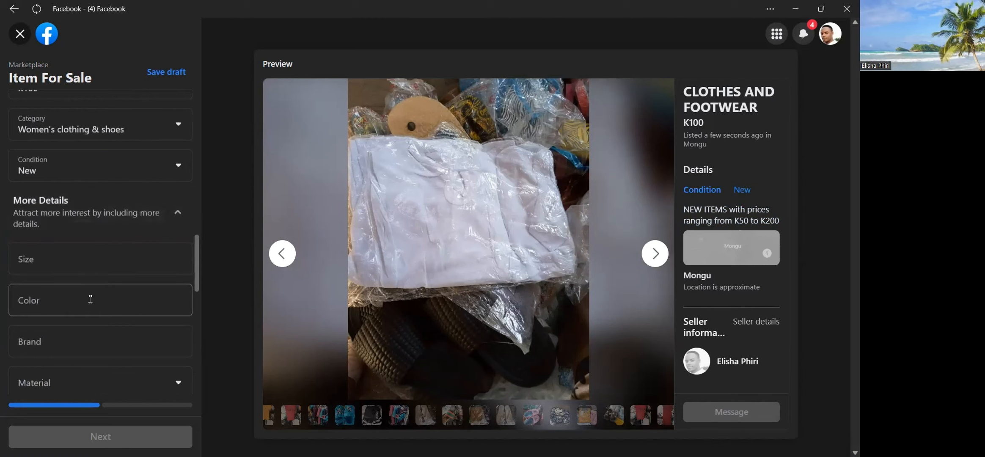
left_click(90, 300)
left_click(95, 258)
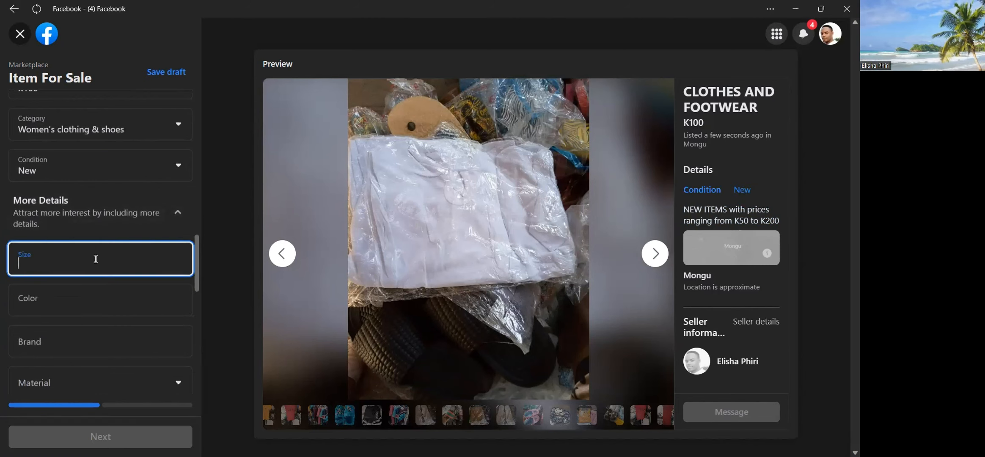
scroll(95, 260, "down", 10)
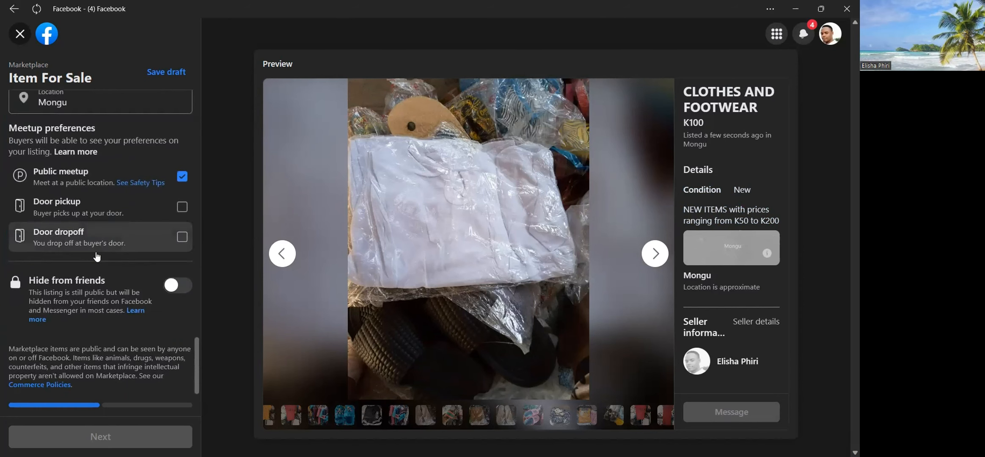
scroll(96, 256, "up", 10)
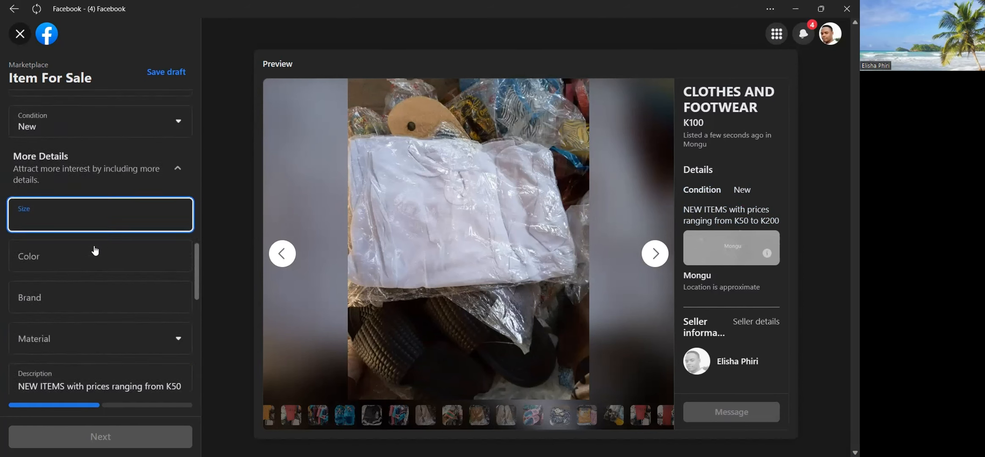
scroll(95, 251, "up", 10)
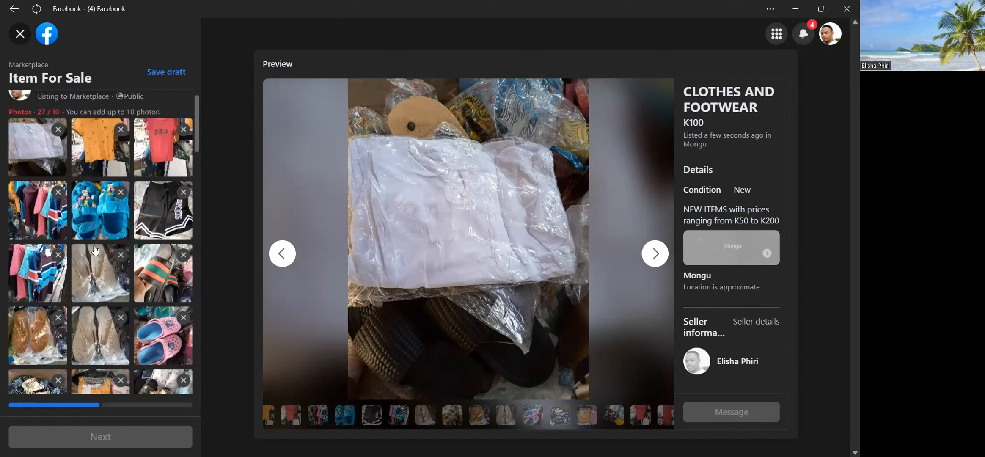
Remove seven surplus listing photos: two red garments, navy and orange clothing, brown sandals, pink clogs, and black clogs.
scroll(95, 245, "up", 1)
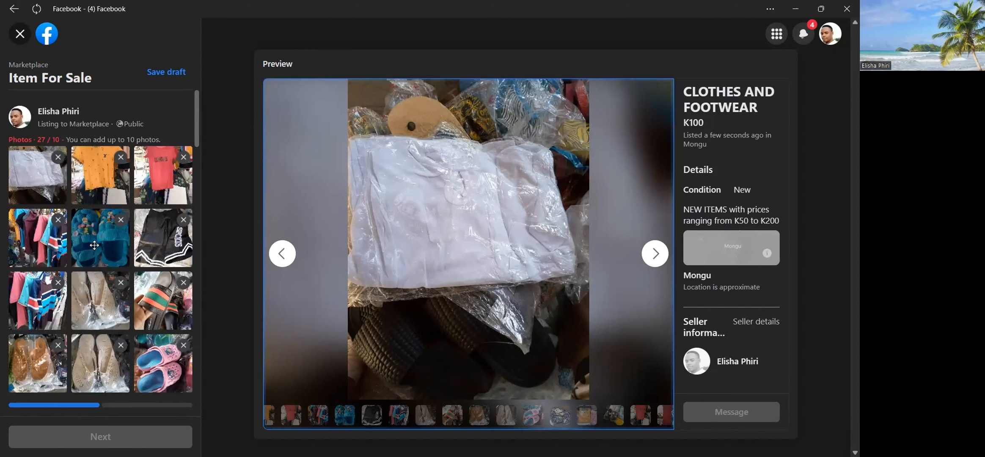
scroll(94, 245, "down", 5)
scroll(94, 245, "down", 6)
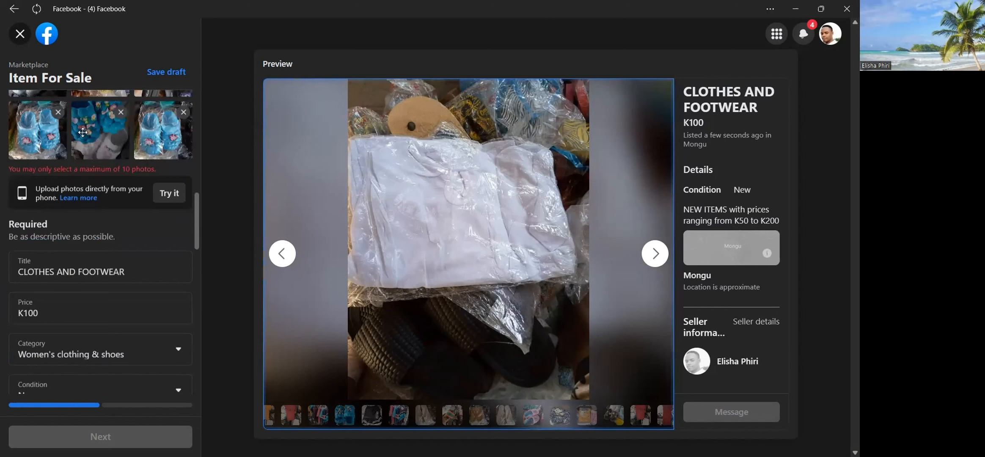
scroll(83, 132, "up", 4)
scroll(83, 132, "up", 4)
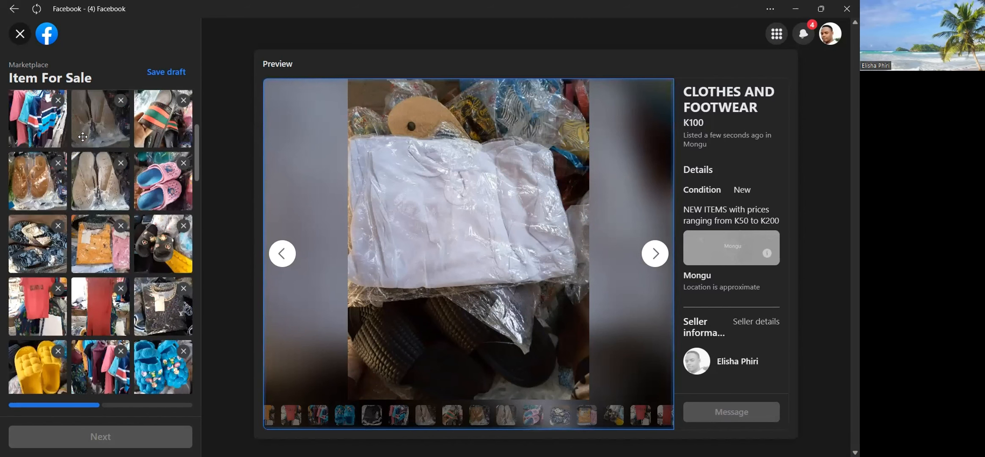
left_click(120, 289)
left_click(59, 292)
left_click(59, 229)
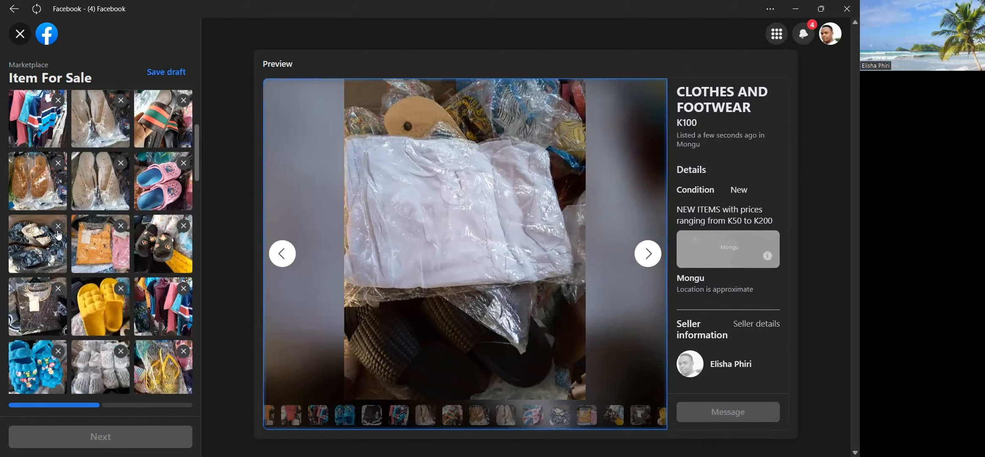
left_click(60, 228)
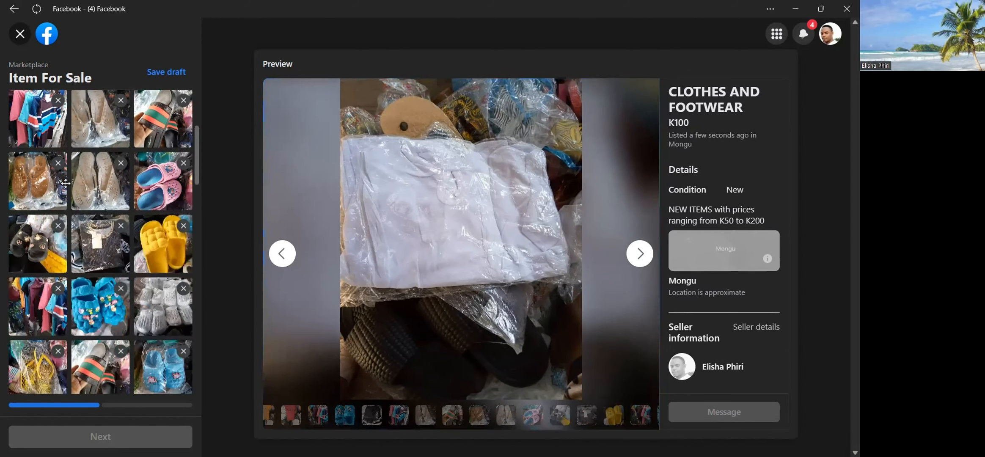
left_click(58, 163)
left_click(121, 163)
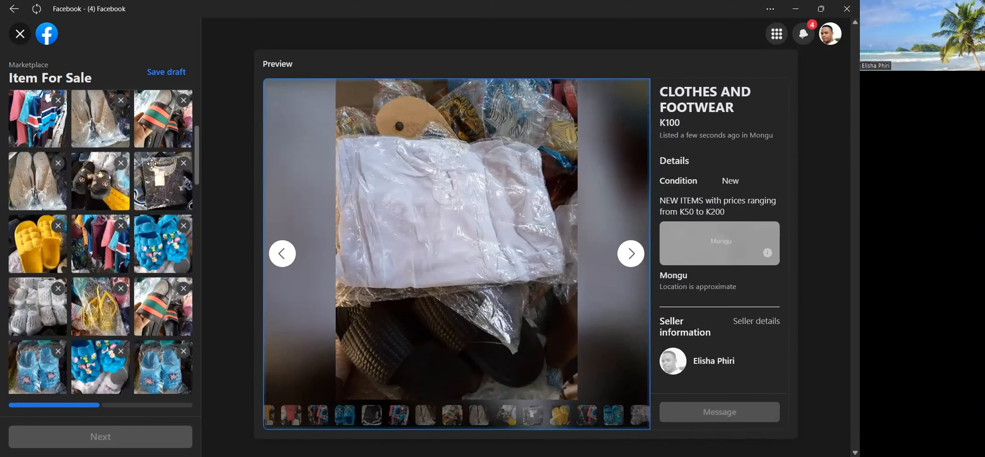
left_click(121, 164)
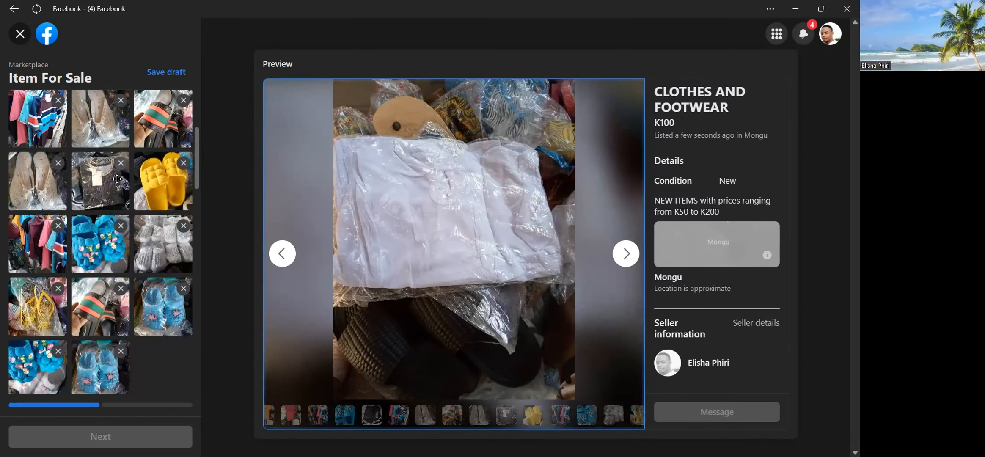
Remove six more listing photos: both beige shoe photos, two hanging clothes photos, the large blue clogs and the black shorts.
scroll(116, 236, "down", 5)
scroll(116, 235, "up", 5)
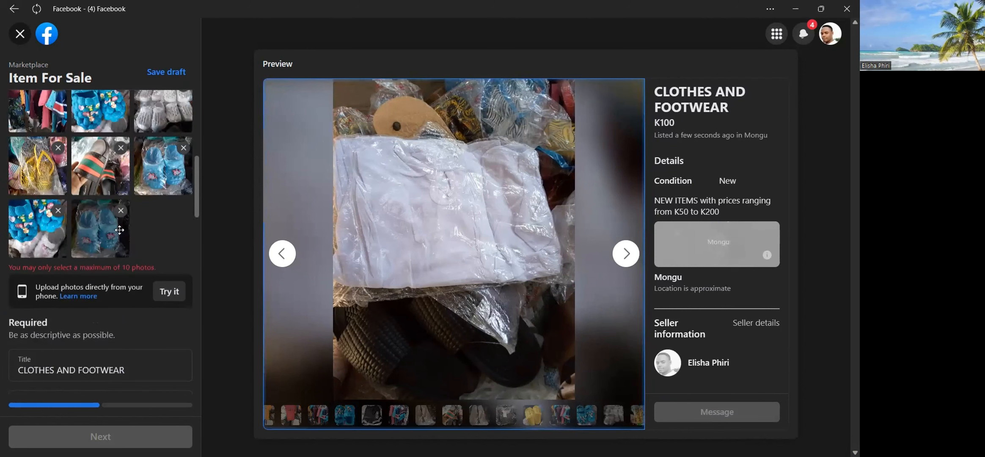
scroll(120, 230, "up", 1)
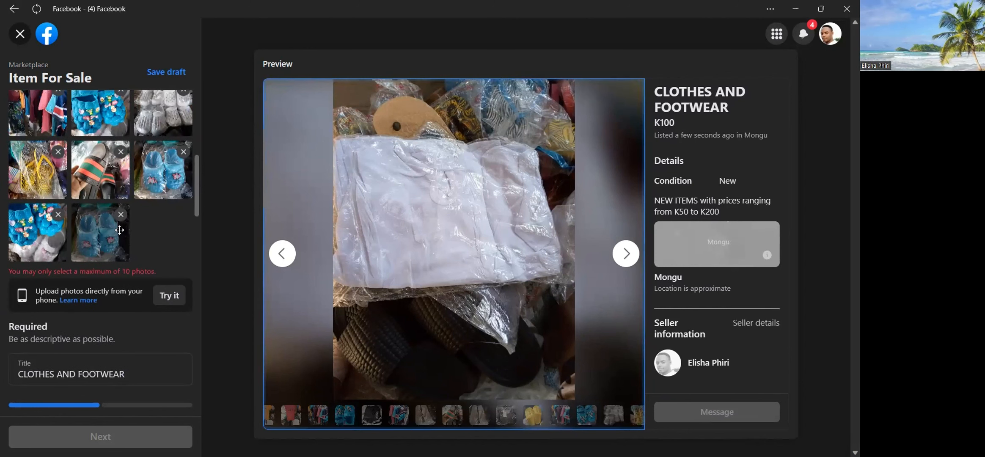
scroll(131, 224, "up", 4)
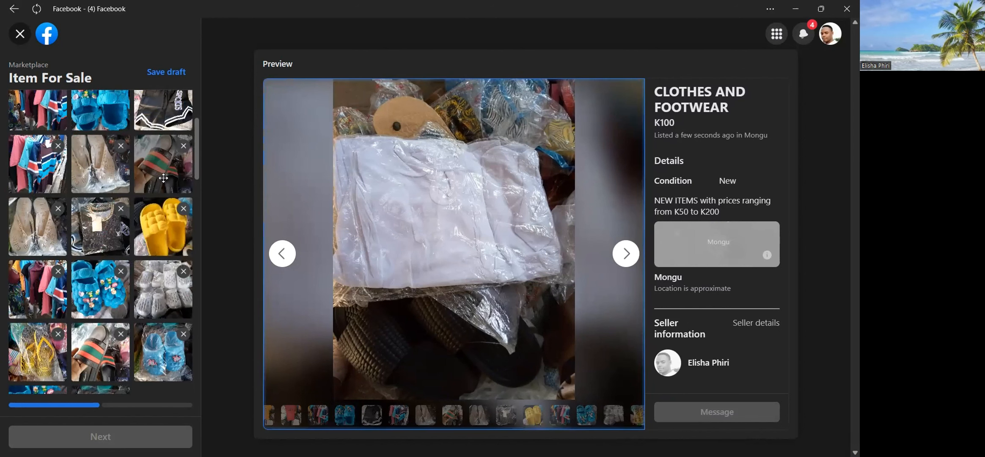
left_click(59, 210)
left_click(57, 148)
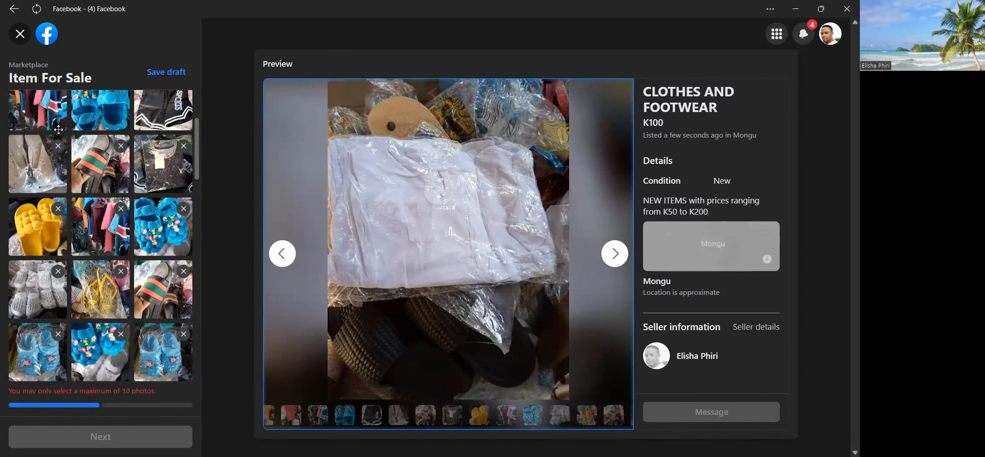
scroll(57, 165, "up", 2)
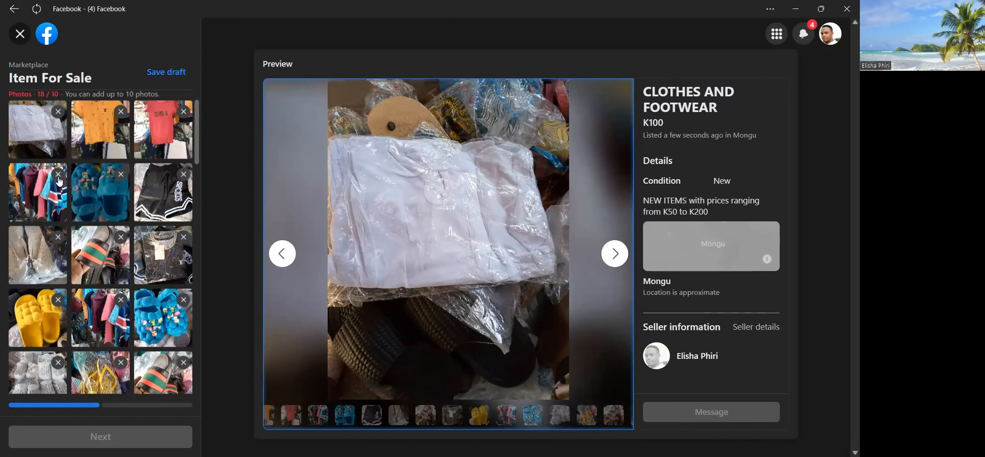
left_click(58, 175)
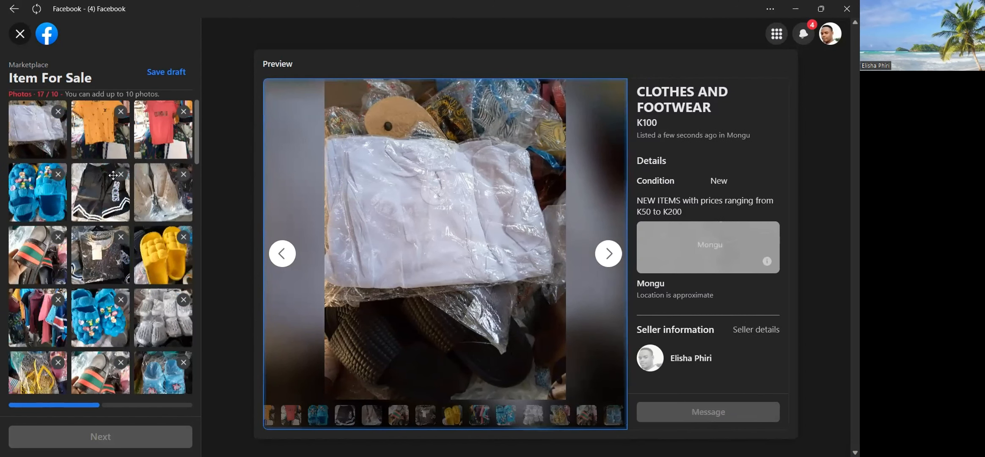
left_click(58, 174)
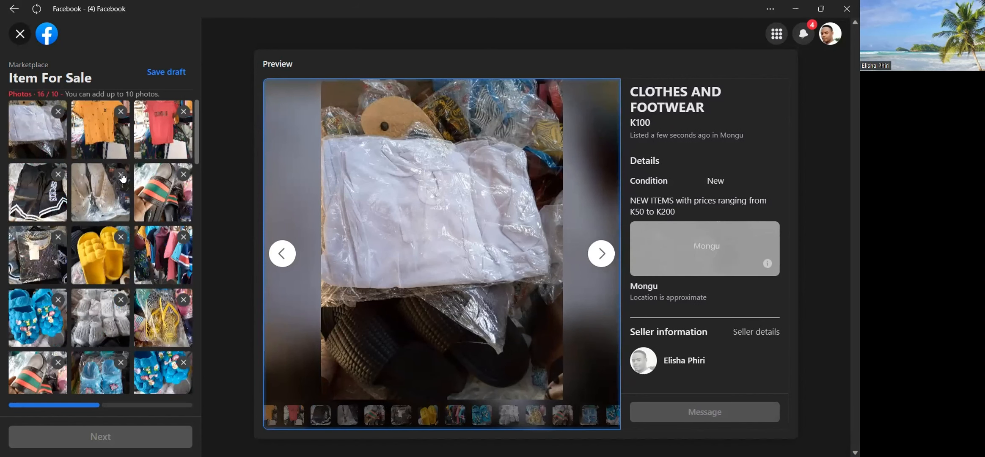
left_click(121, 174)
left_click(58, 175)
Remove the red, orange, white and black shirt photos, leaving ten listing photos.
scroll(155, 128, "up", 1)
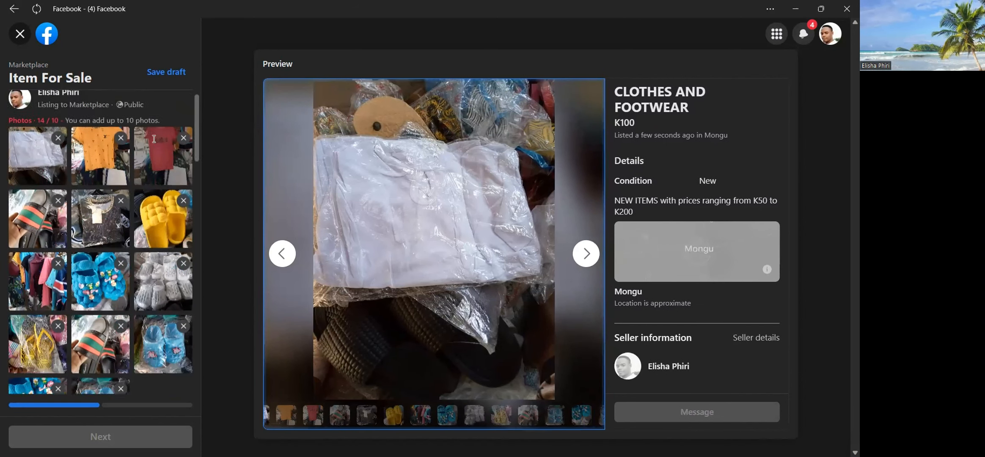
left_click(183, 158)
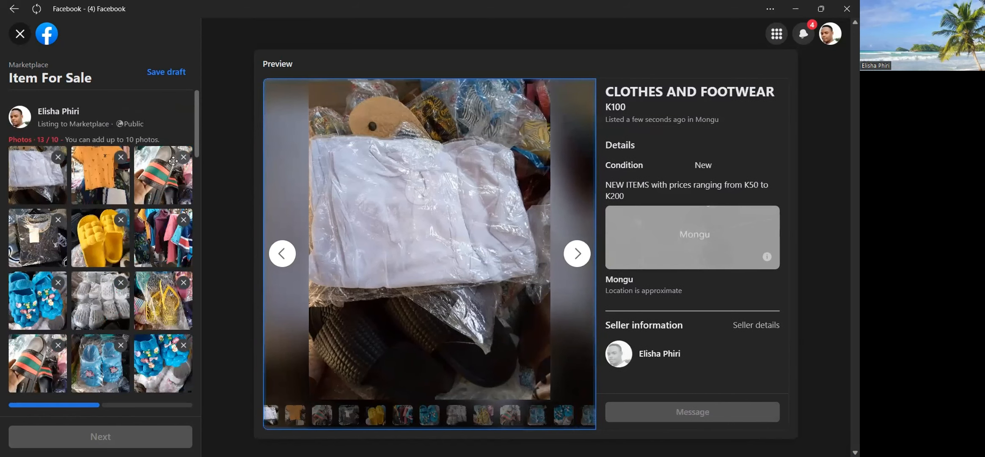
left_click(120, 157)
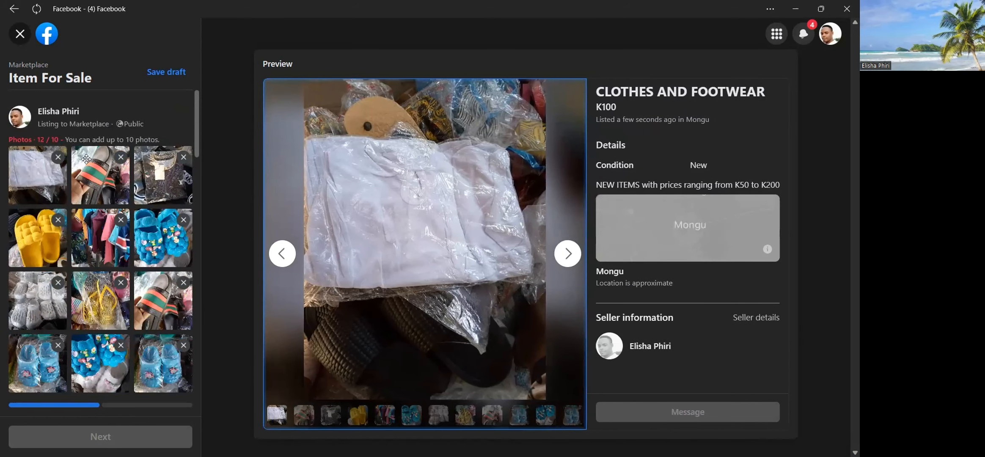
left_click(58, 157)
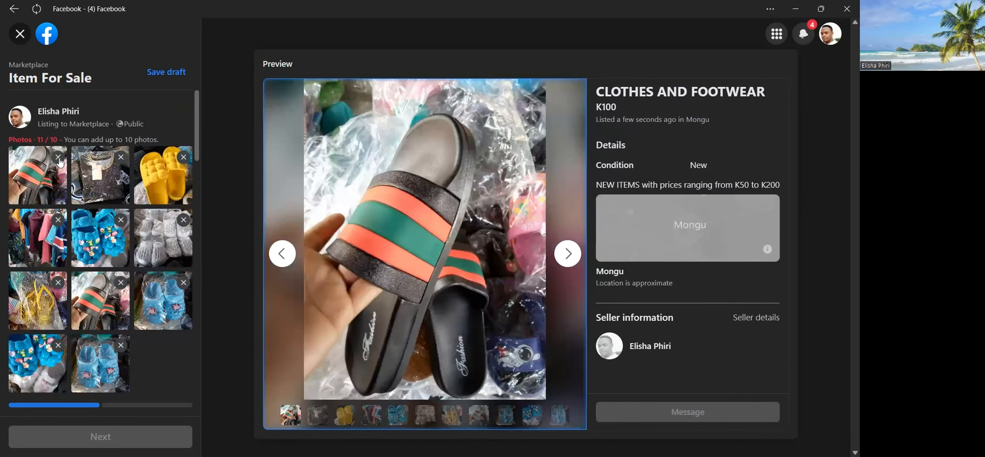
left_click(120, 158)
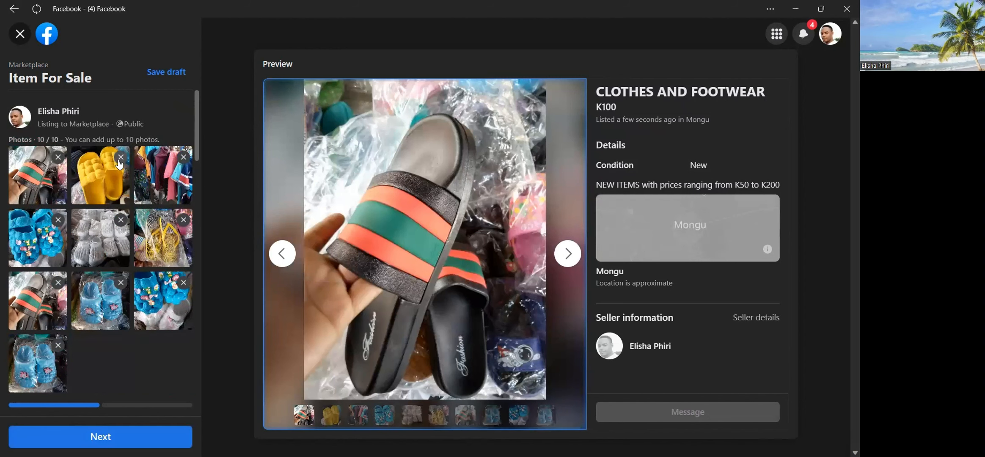
Shorten the listing's title to "FOOTWEAR".
scroll(106, 246, "down", 8)
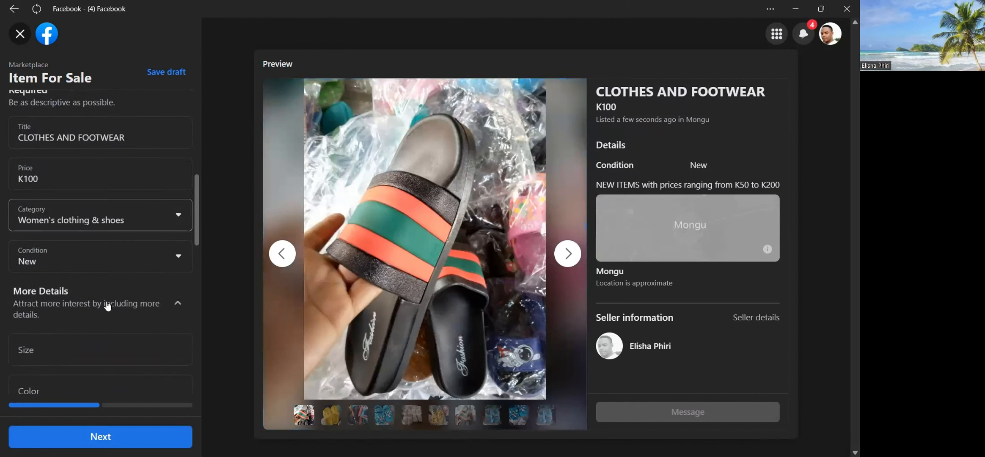
scroll(108, 307, "up", 8)
scroll(99, 273, "down", 5)
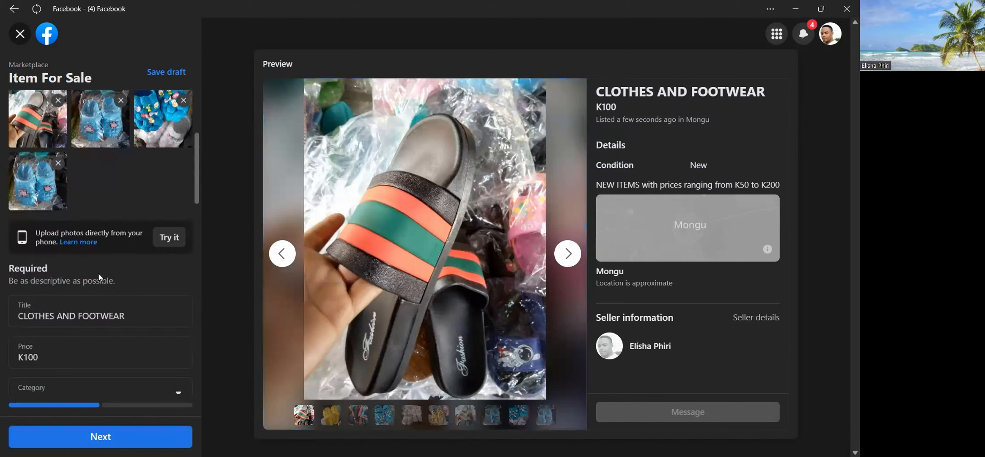
scroll(99, 273, "down", 4)
left_click(76, 134)
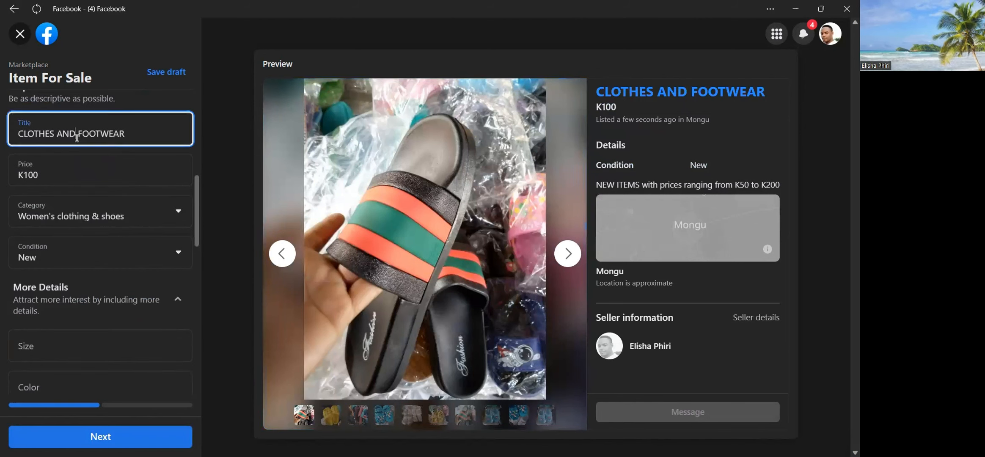
key("BackSpace")
key("BackSpace")
key("BackSpace")
key("BackSpace")
key("BackSpace")
key("BackSpace")
key("BackSpace")
key("BackSpace")
key("BackSpace")
key("BackSpace")
key("BackSpace")
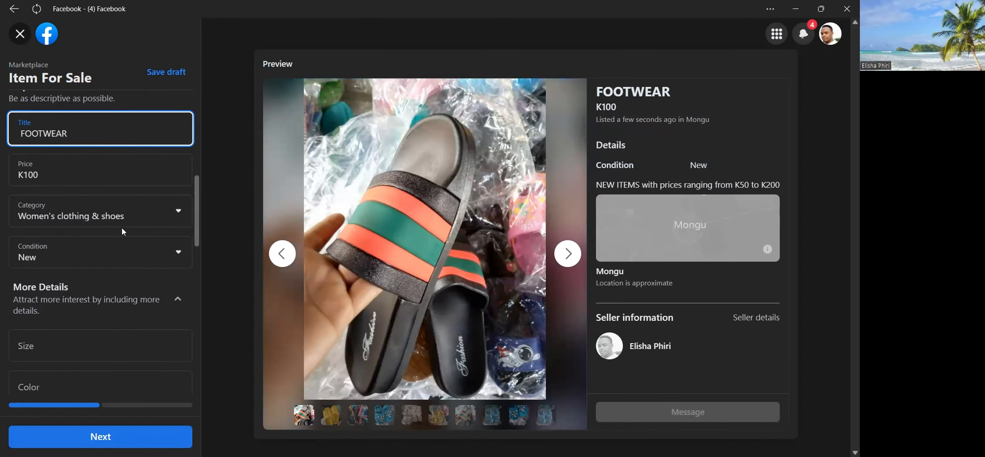
Proceed from the item details to the List in more places stage.
scroll(146, 228, "down", 6)
scroll(137, 253, "down", 6)
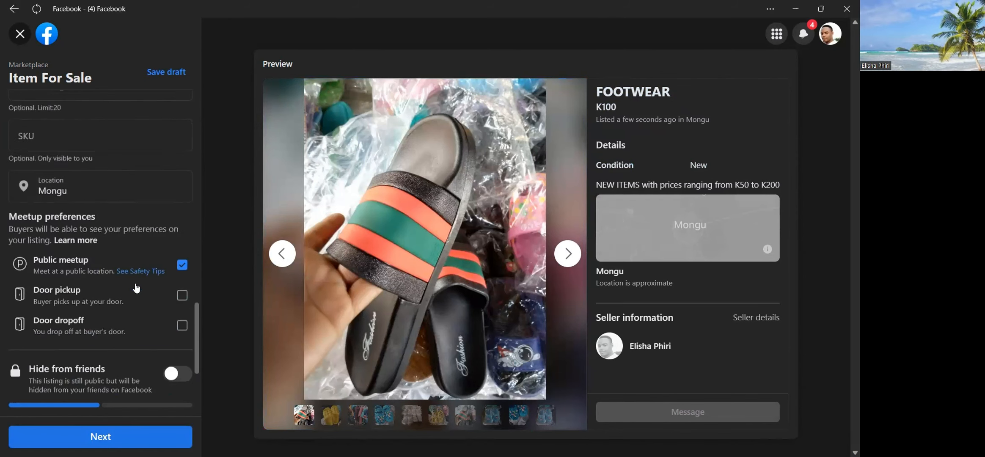
left_click(101, 437)
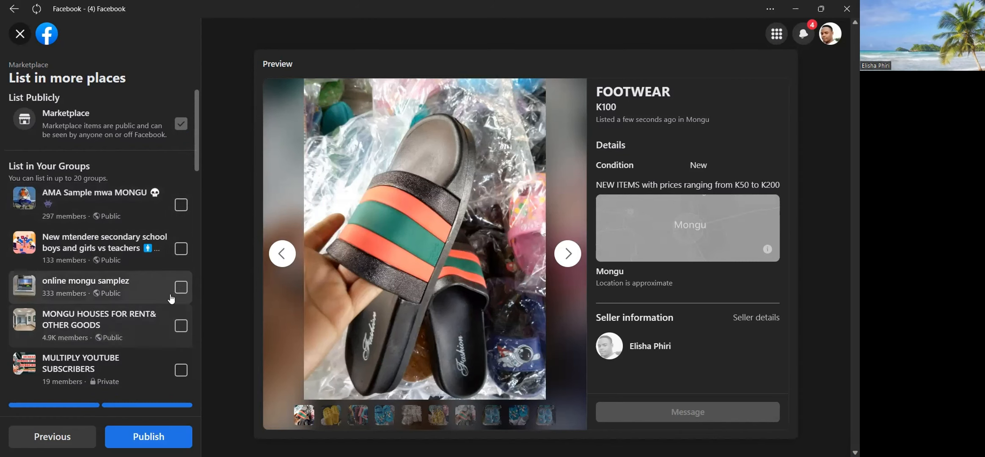
Select the groups online mongu samplez, AMA Sample mwa MONGU, MONGU - All Kinds Masample buy and Sell, and AMASAMPO MWA MONGU for the listing.
left_click(182, 284)
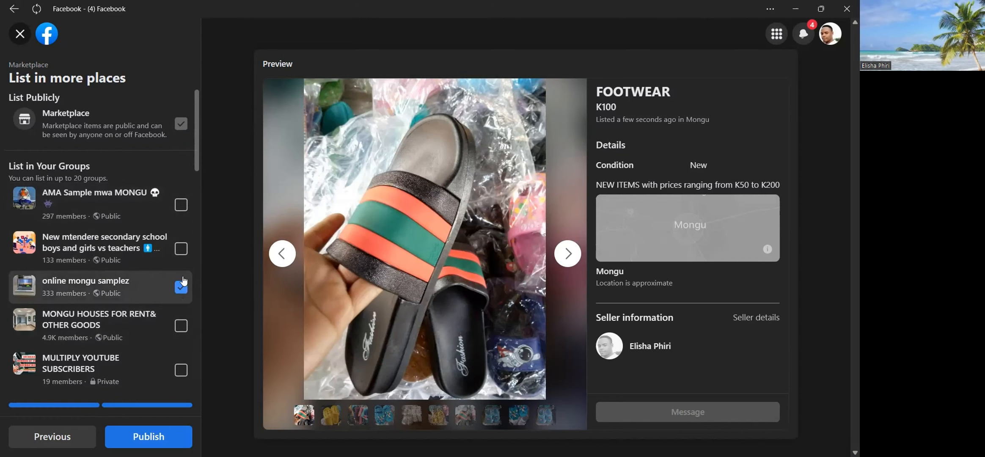
left_click(182, 206)
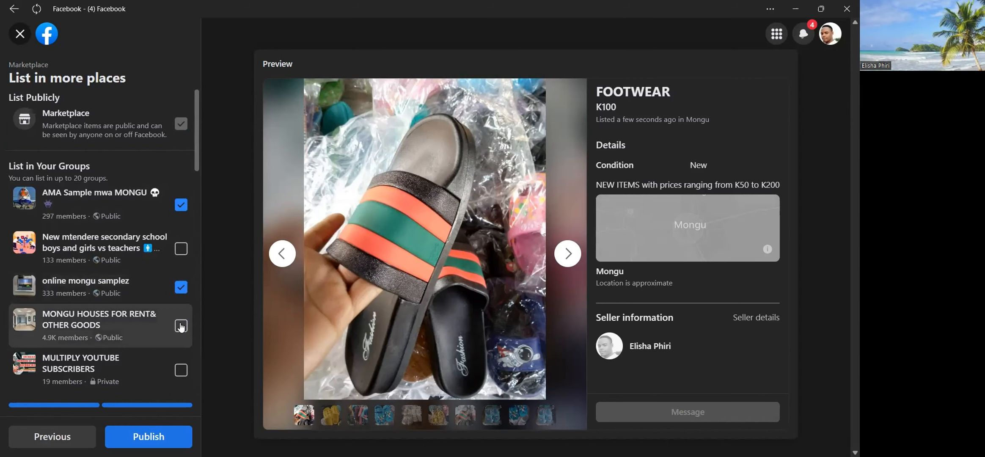
scroll(173, 346, "down", 3)
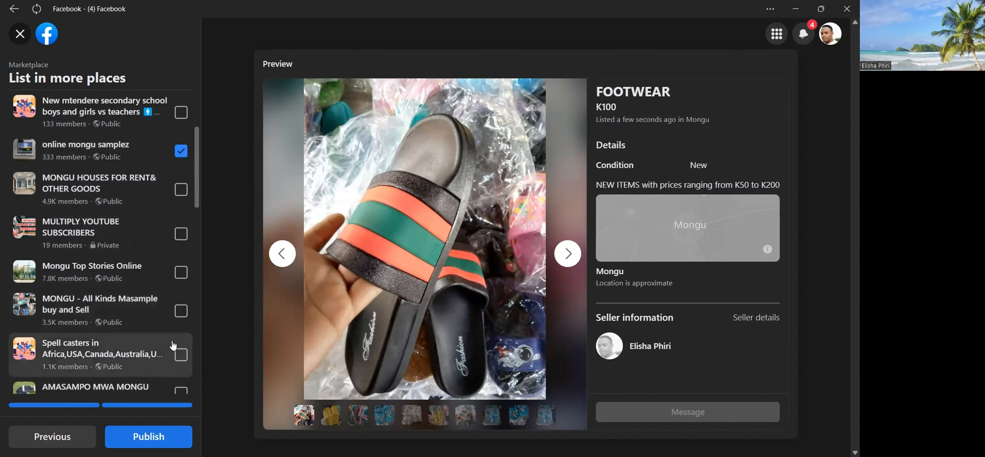
scroll(173, 338, "down", 2)
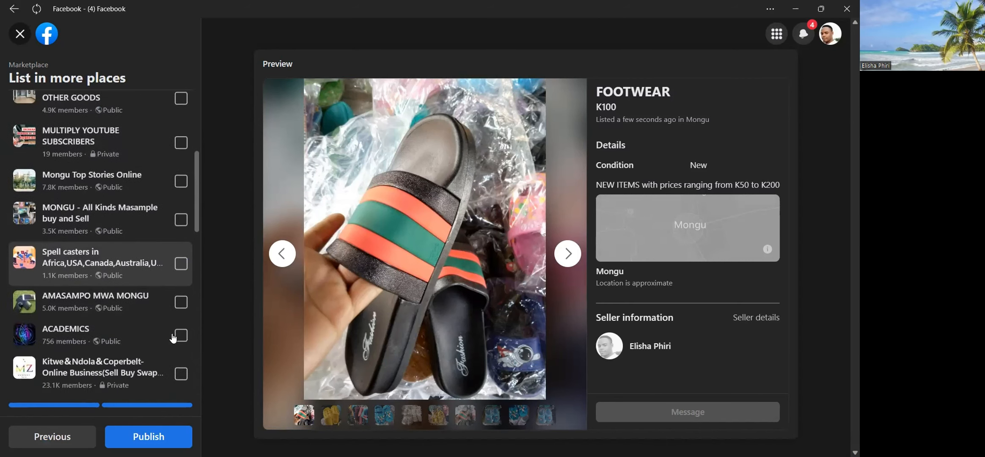
left_click(181, 233)
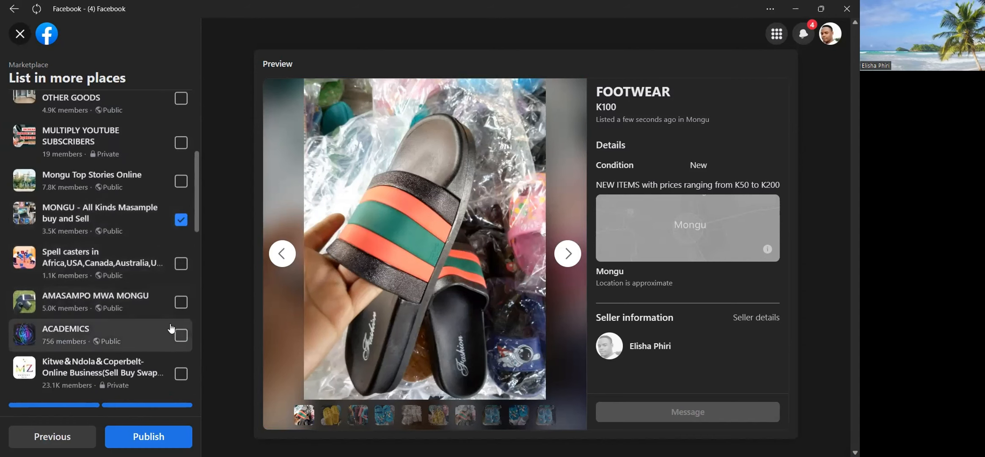
left_click(181, 302)
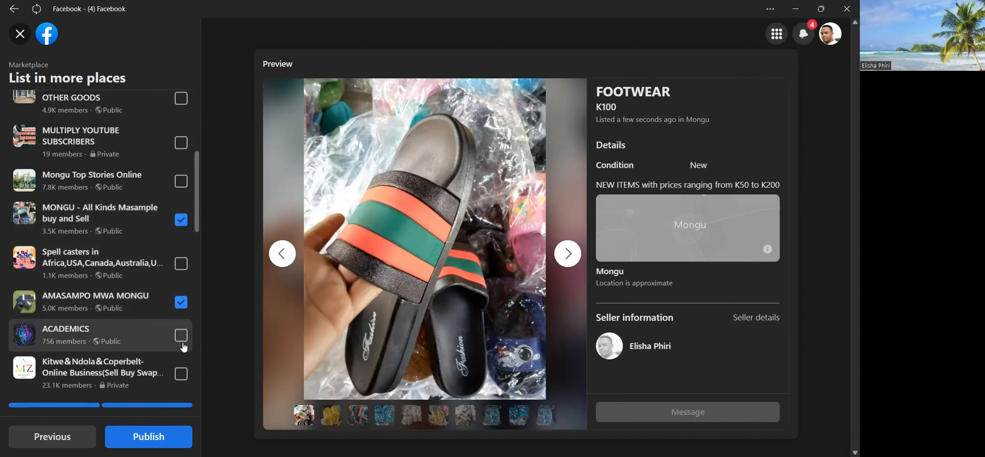
Check the remaining and suggested groups, and publish the FOOTWEAR listing.
scroll(182, 343, "down", 3)
scroll(183, 347, "down", 4)
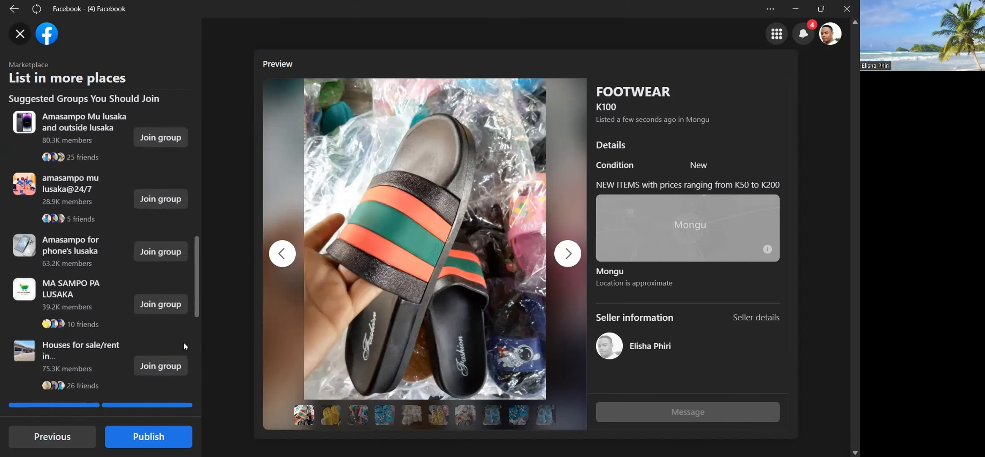
left_click(139, 436)
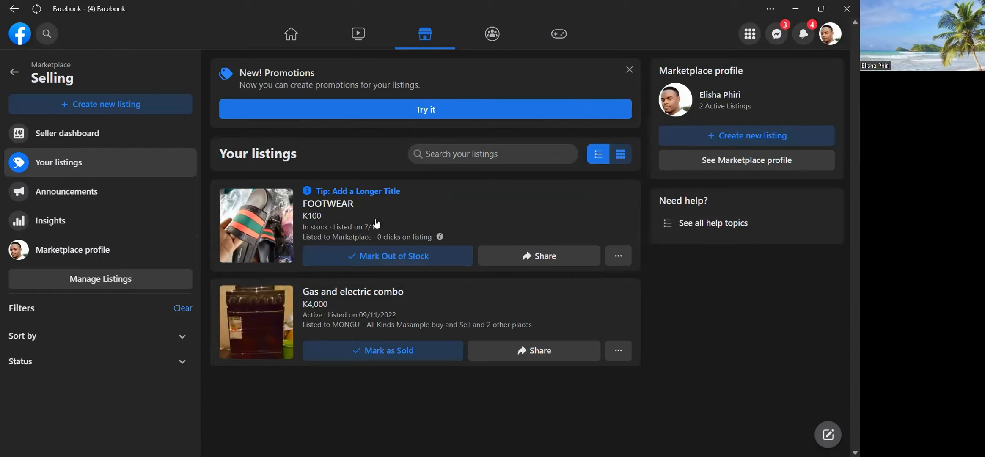
Open the published FOOTWEAR listing's summary and view its full Marketplace page.
left_click(358, 193)
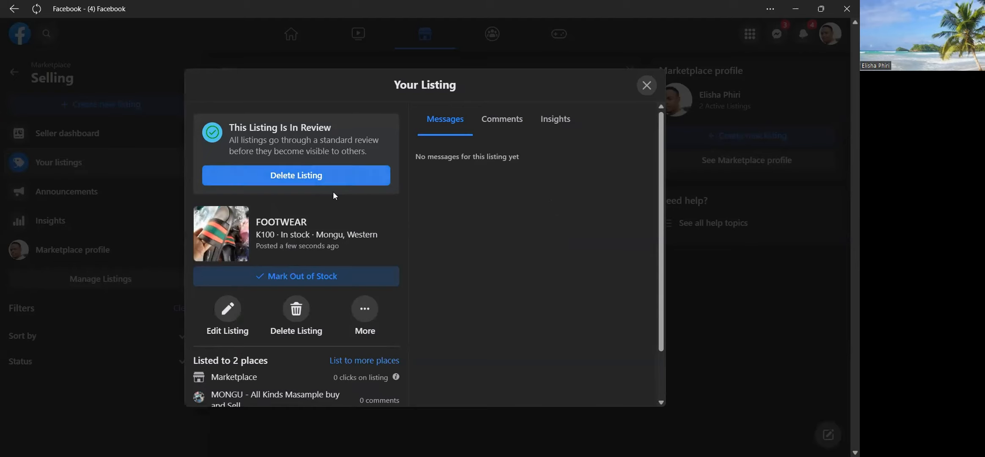
left_click(291, 225)
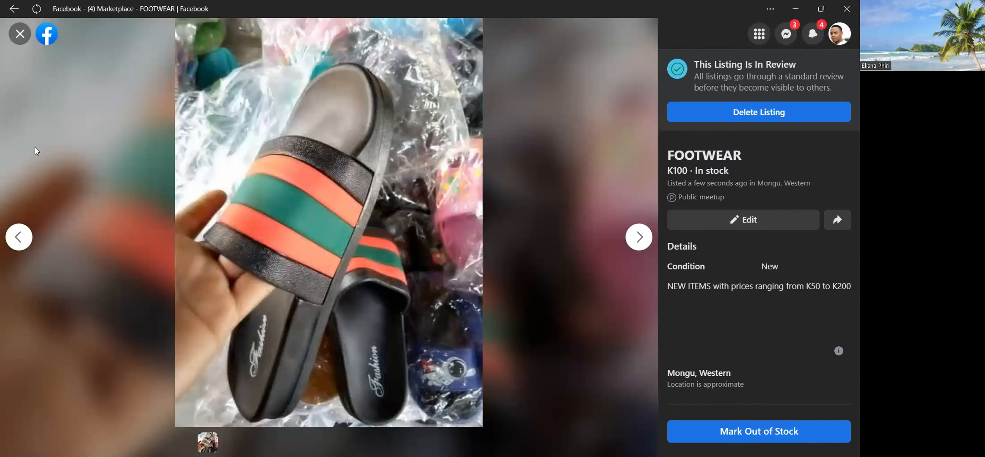
Go back from the FOOTWEAR listing page to the Choose Listing Type page for creating a new listing.
left_click(12, 9)
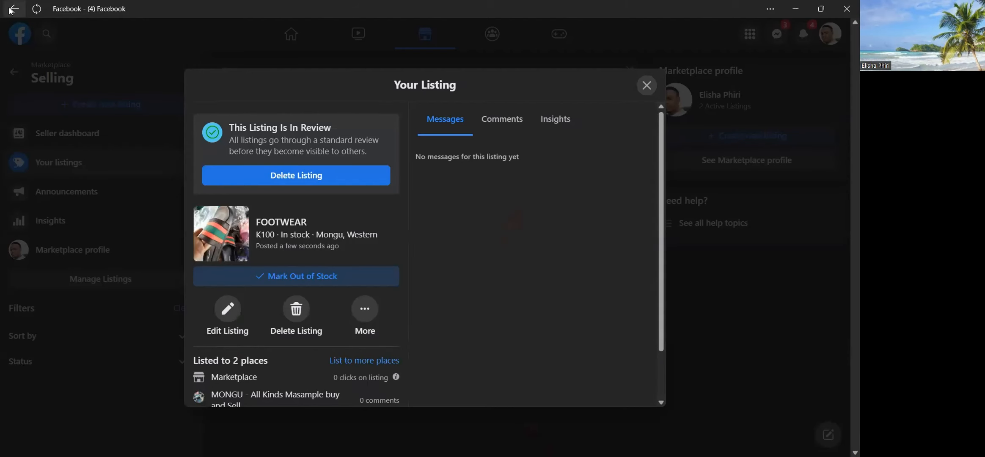
left_click(12, 9)
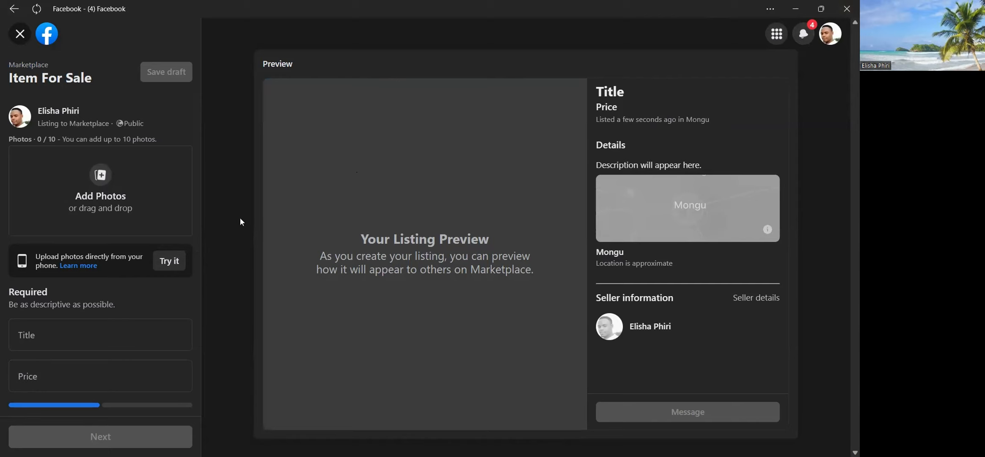
left_click(18, 10)
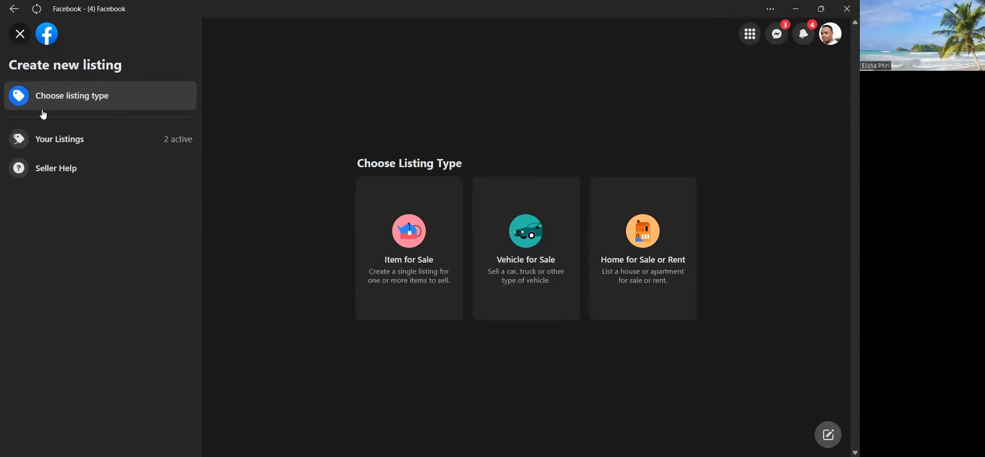